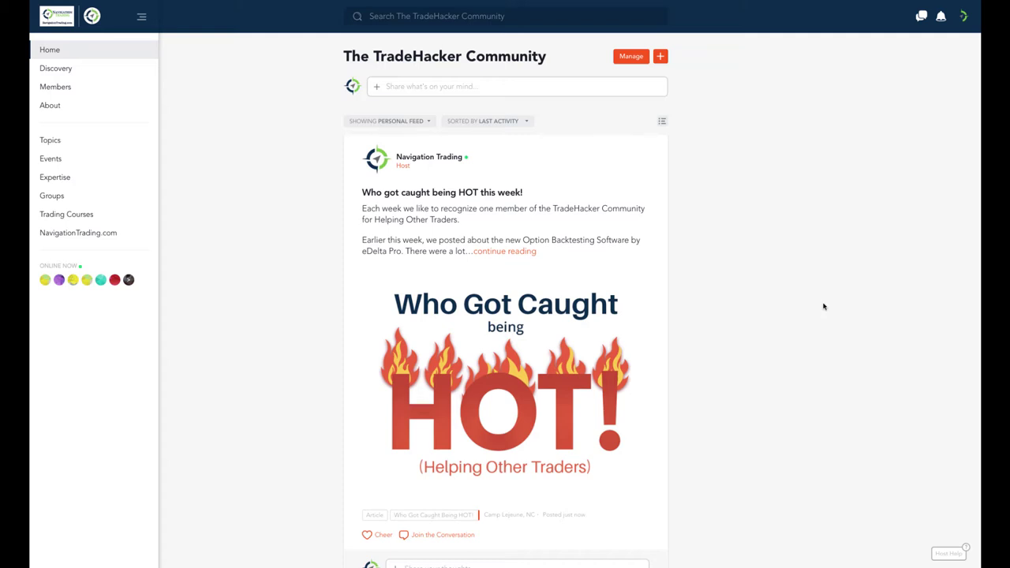
- Open the 'Who got caught being HOT this week!' post and scroll through its congratulations message
left_click(520, 330)
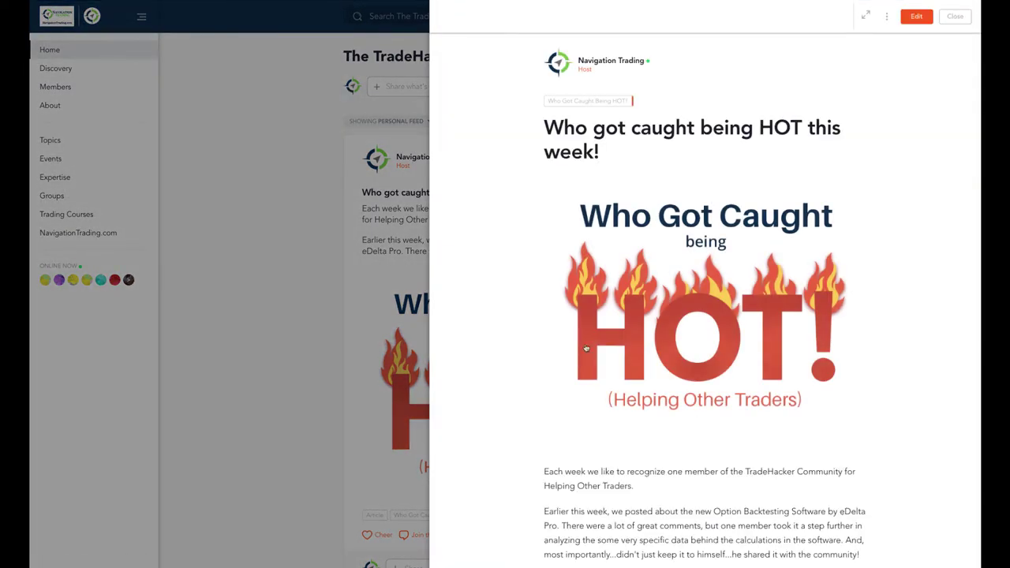
scroll(614, 365, "down", 2)
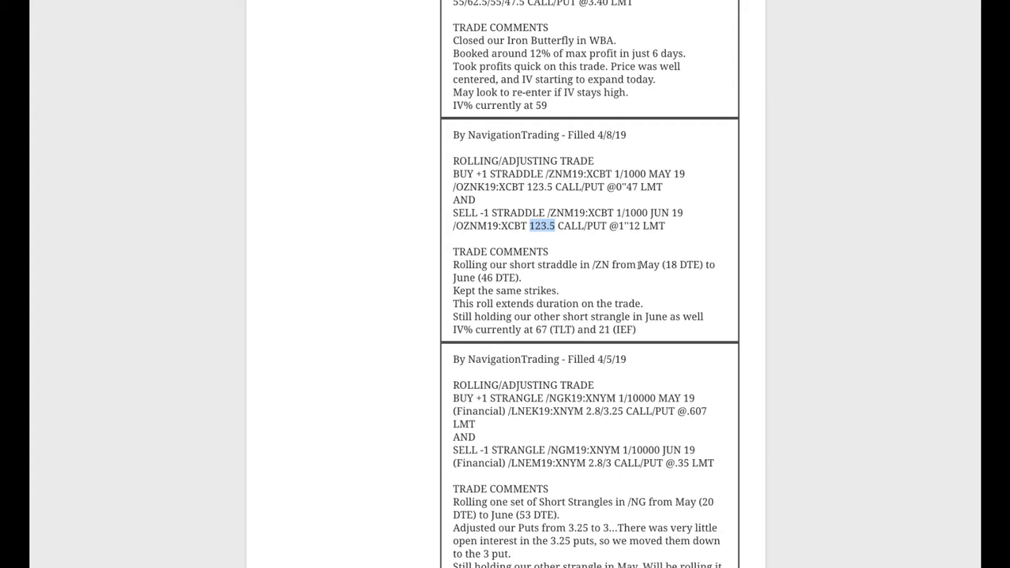
- Highlight 'May (18 DTE)' and the keep-same-strikes note in the /ZN roll alert
left_click_drag(639, 264, 703, 265)
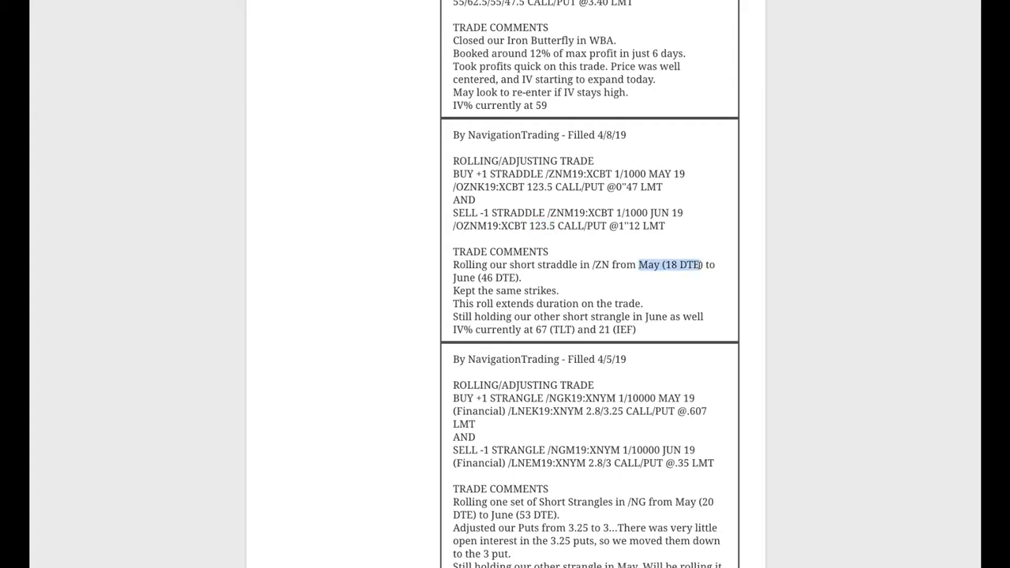
left_click_drag(454, 291, 558, 290)
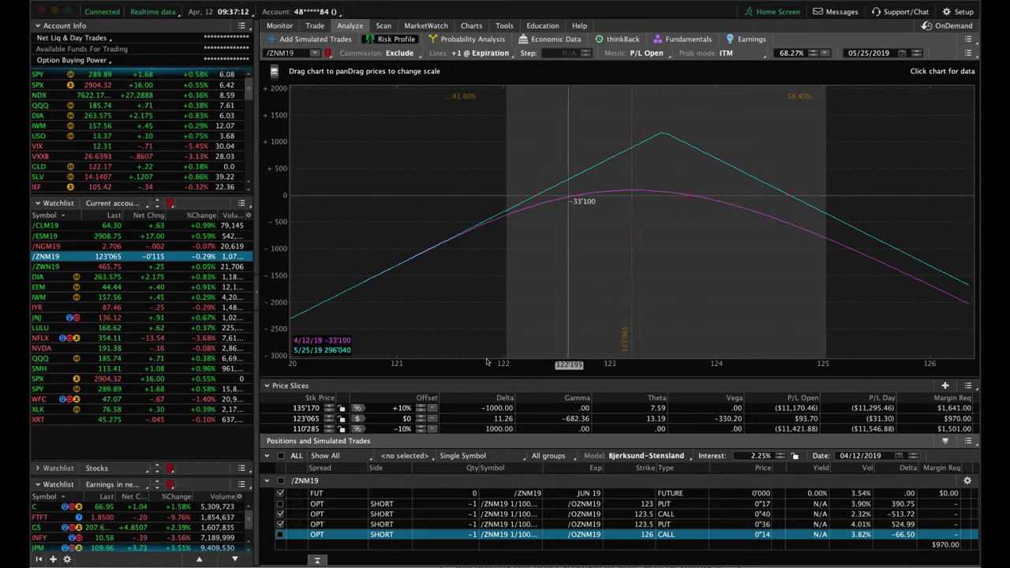
- Drop the 123.5 straddle legs from the /ZNM19 risk profile, pan the graph, and glance at its chart
left_click(281, 513)
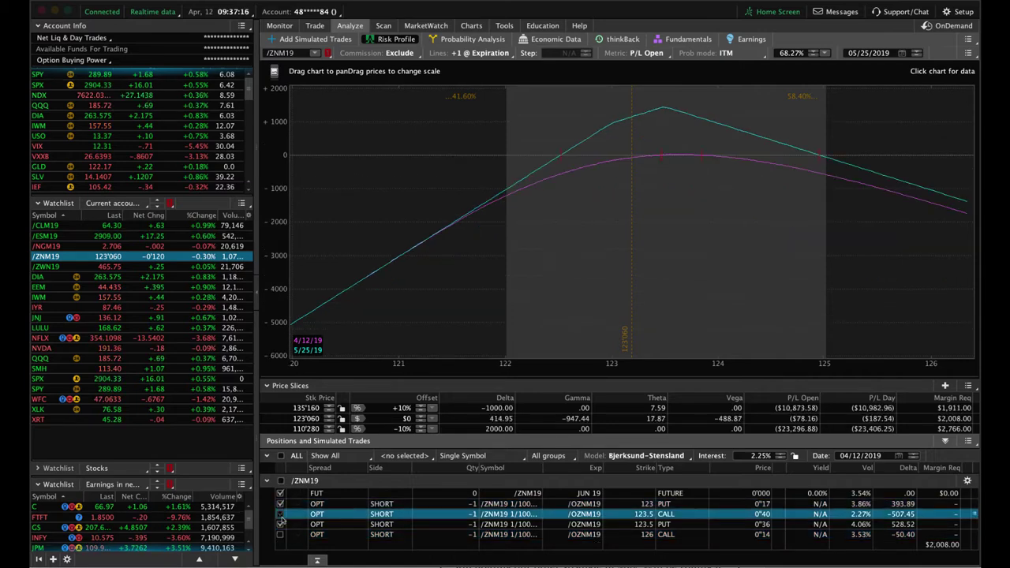
left_click(280, 524)
left_click(280, 534)
left_click(280, 534)
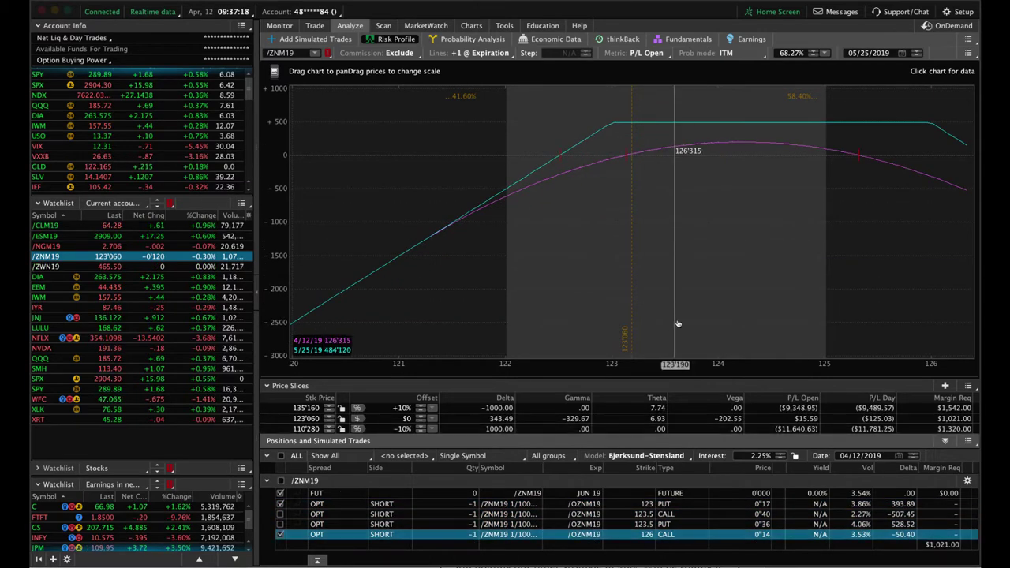
left_click_drag(687, 311, 564, 308)
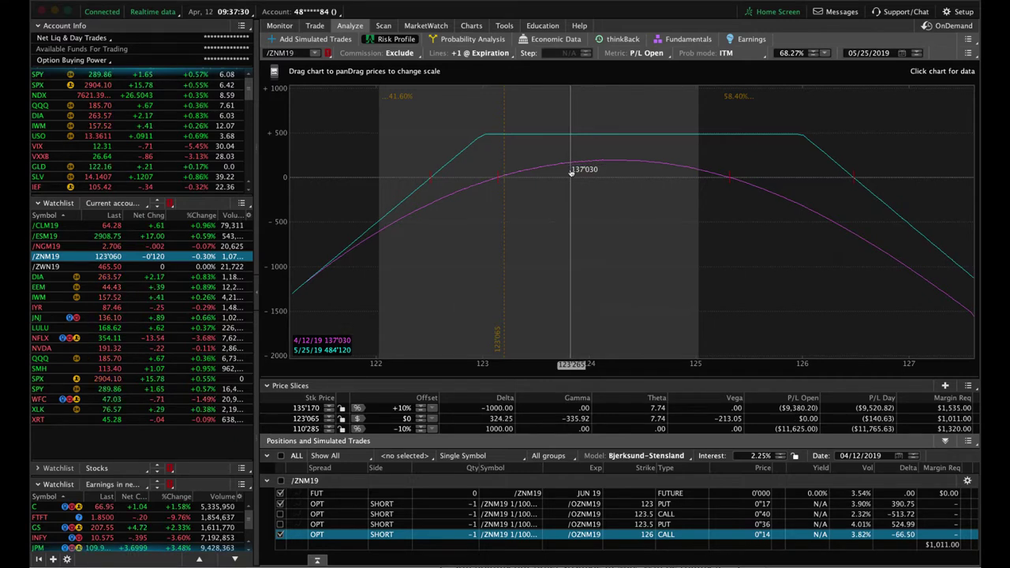
left_click(472, 26)
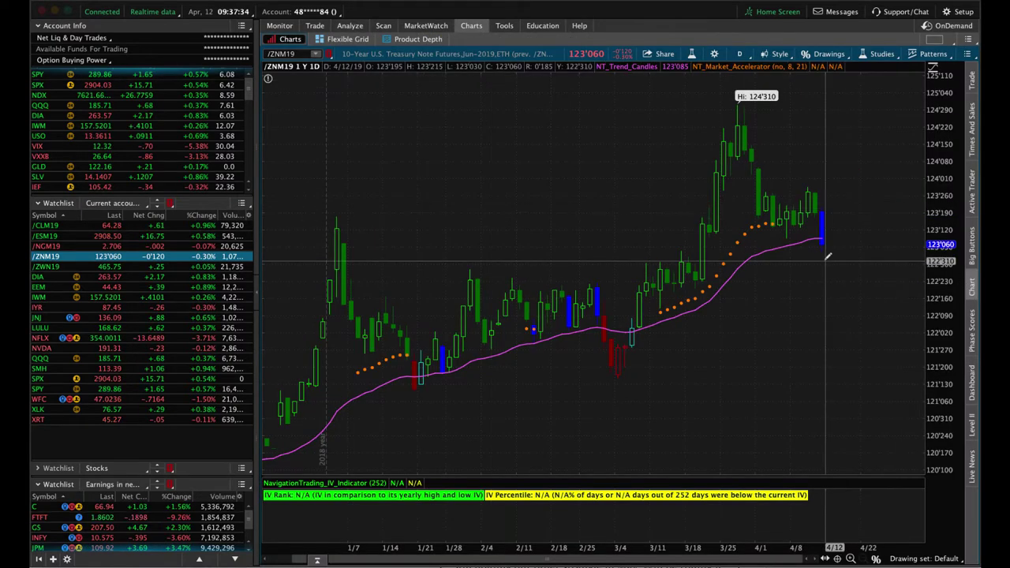
left_click(350, 25)
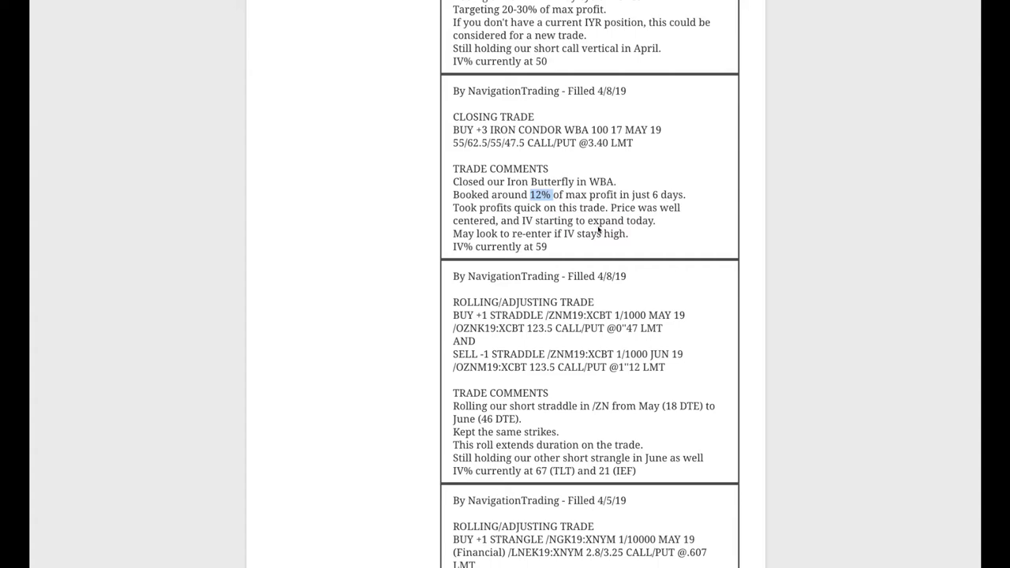
scroll(600, 229, "up", 4)
scroll(600, 228, "down", 1)
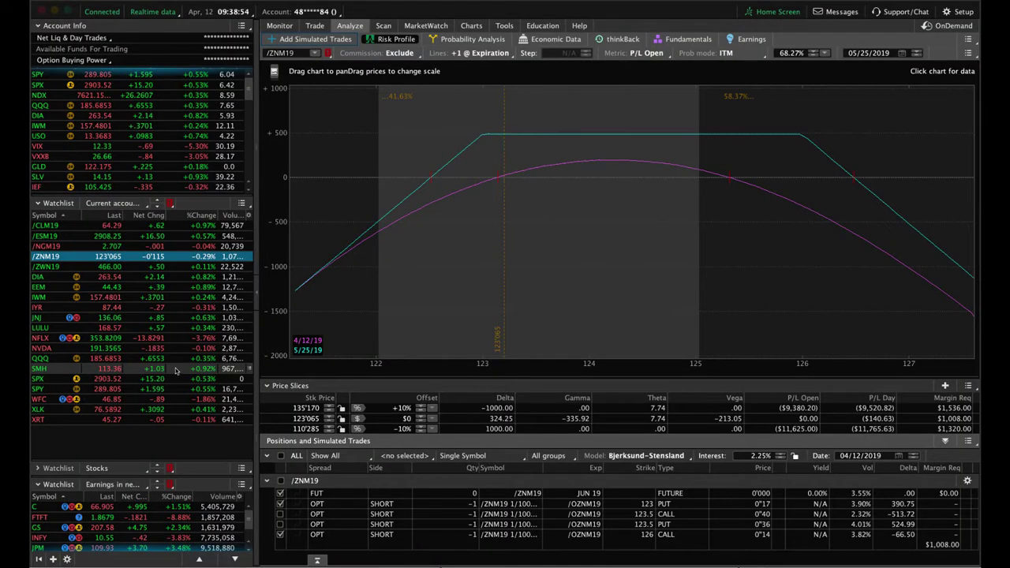
- Load IYR, exclude the May 82/86 puts and 89/93 calls, then show its option chain
left_click(157, 308)
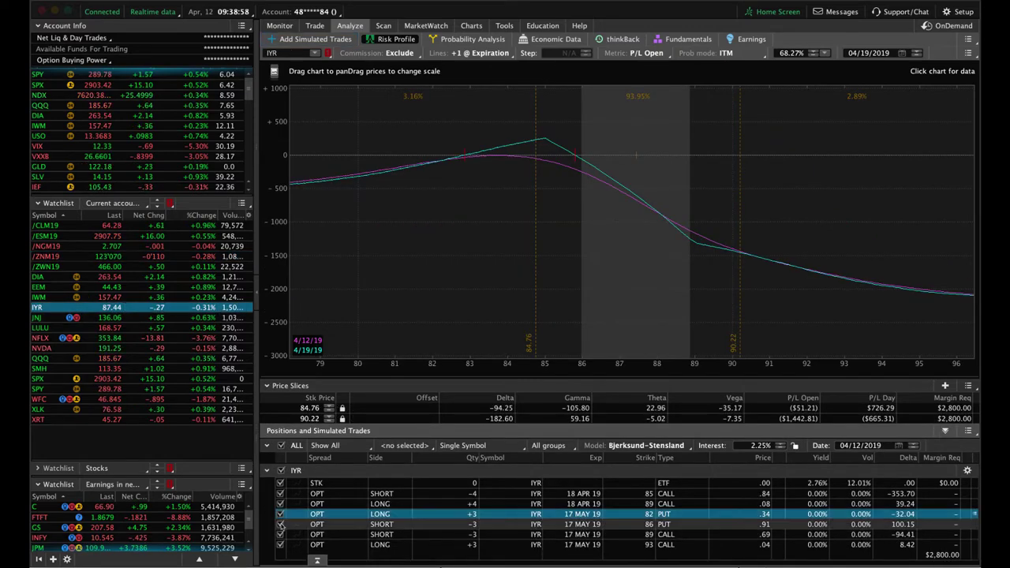
left_click(281, 524)
left_click(281, 514)
left_click(281, 534)
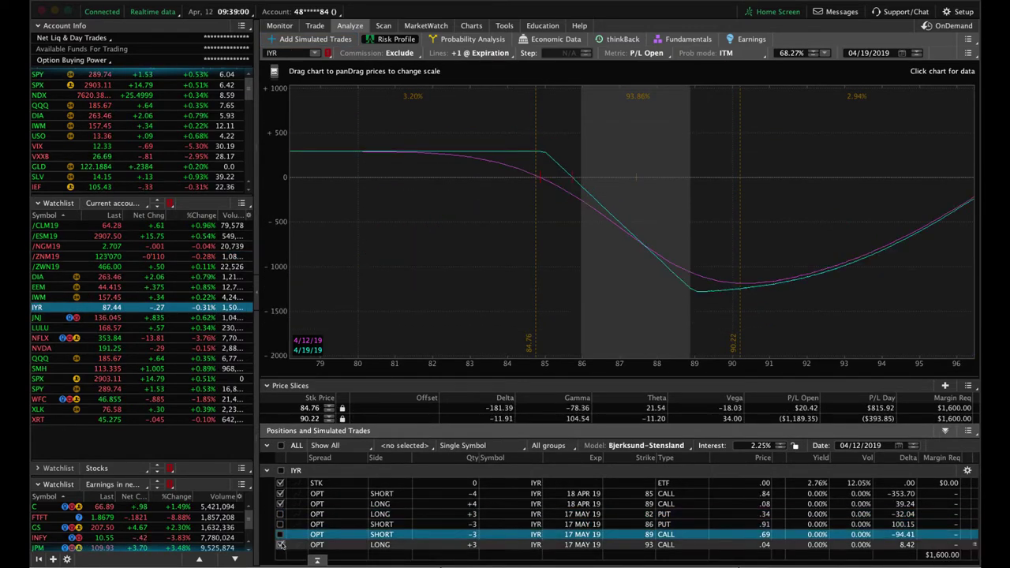
left_click(280, 545)
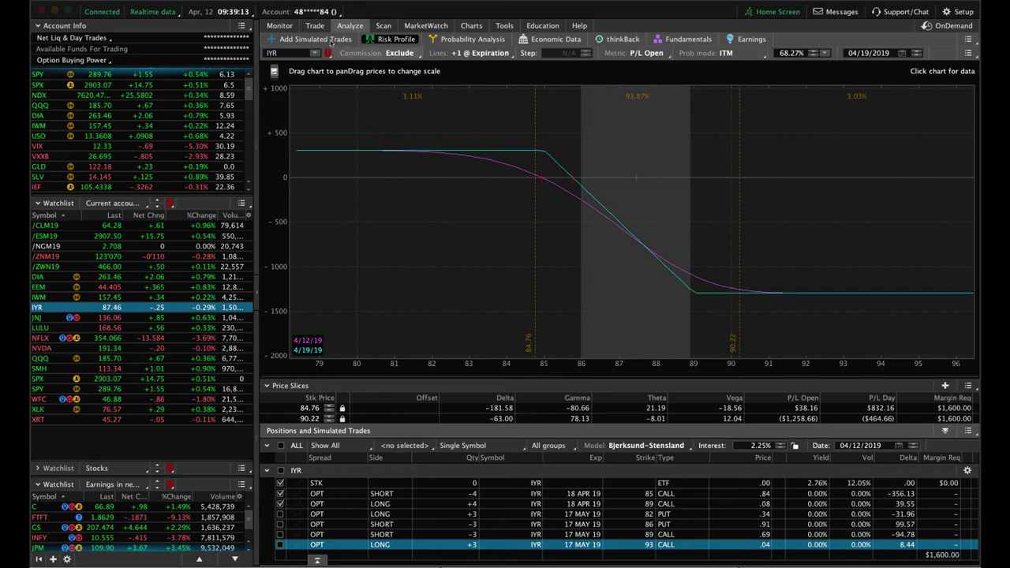
left_click(315, 25)
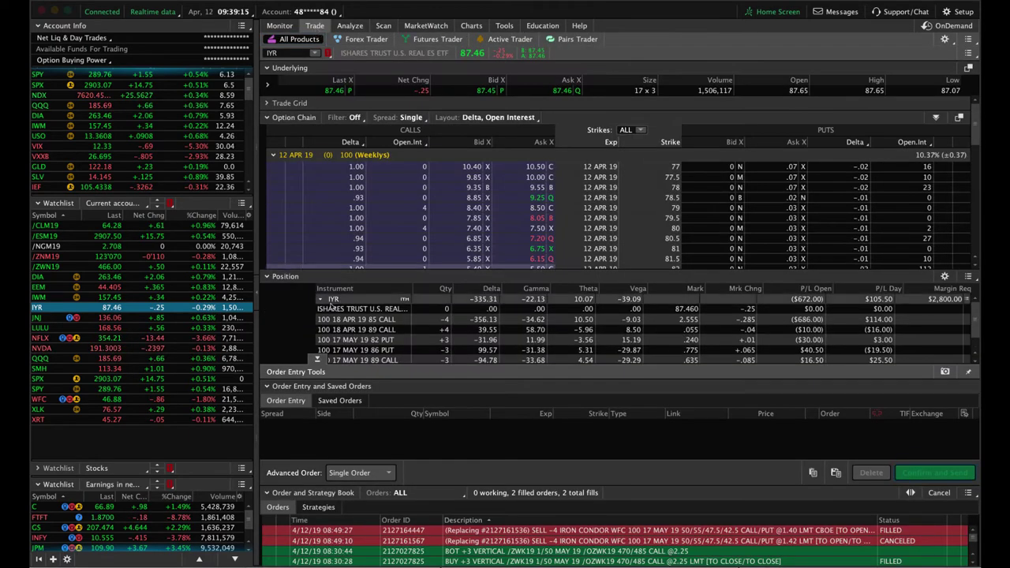
- Collapse the 12 APR 19 series and load /ESM19 futures in the trade view
left_click(276, 155)
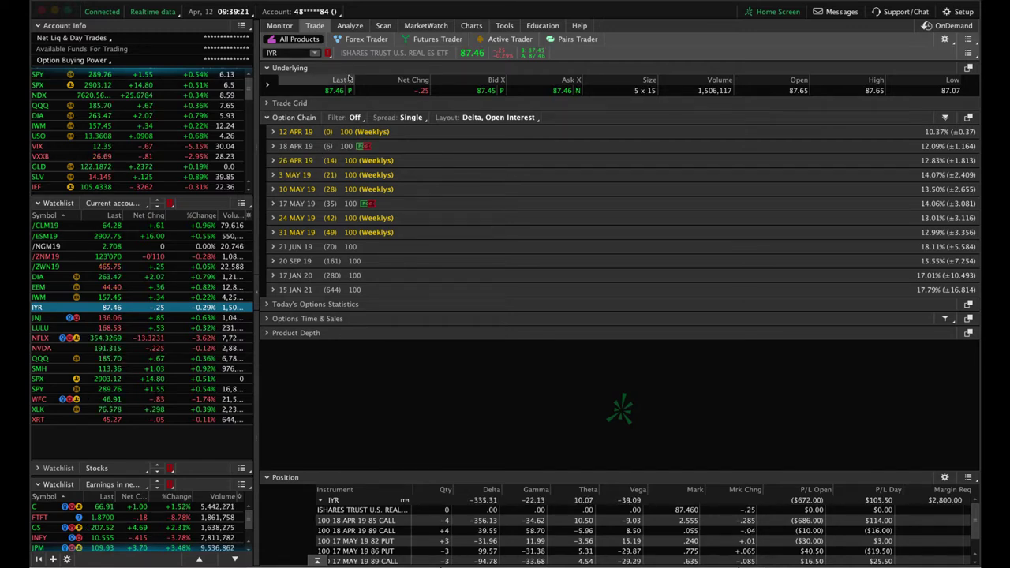
left_click(356, 27)
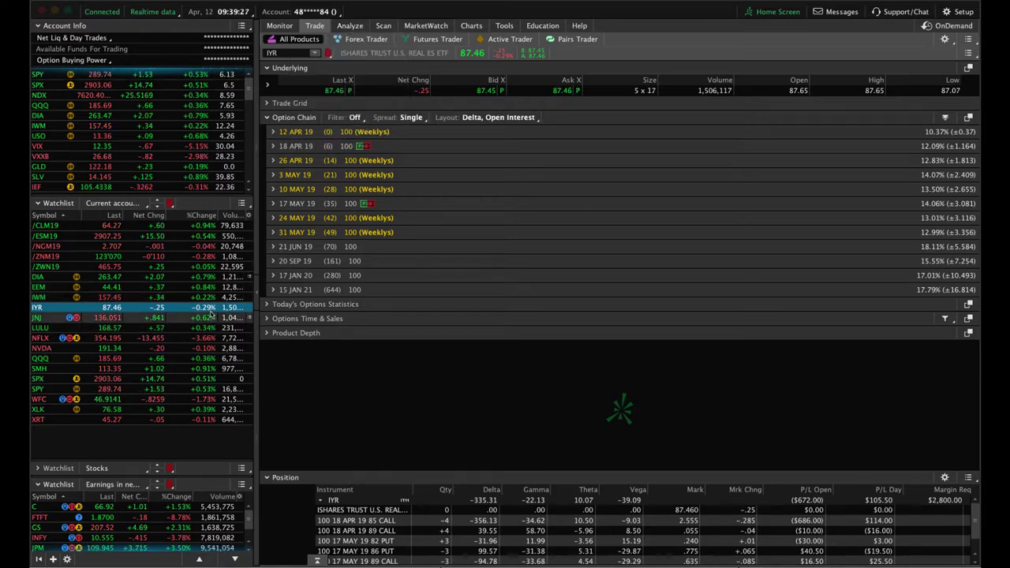
left_click(166, 238)
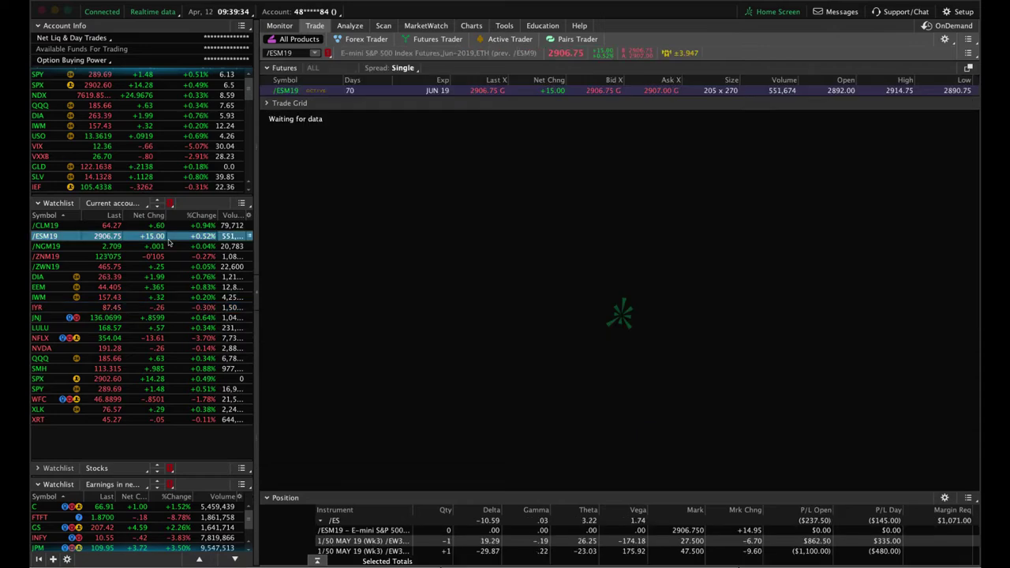
- Review the /ESM19 price chart, then switch the chart to IYR's one-year daily view
left_click(471, 25)
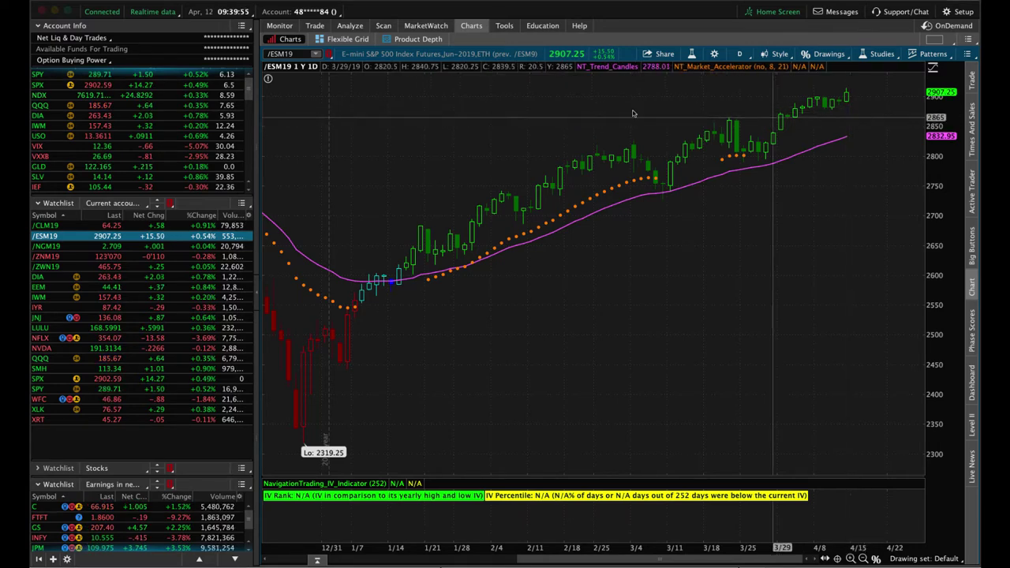
left_click(188, 307)
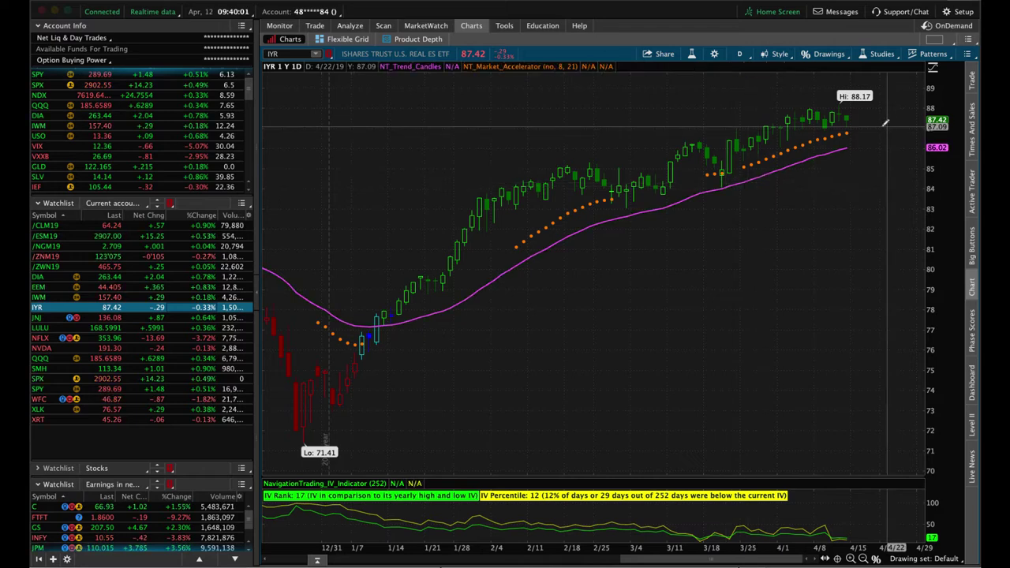
- In IYR's risk profile, exclude the April 85 and 89 calls and include the May 82/86/89/93 legs
left_click(355, 26)
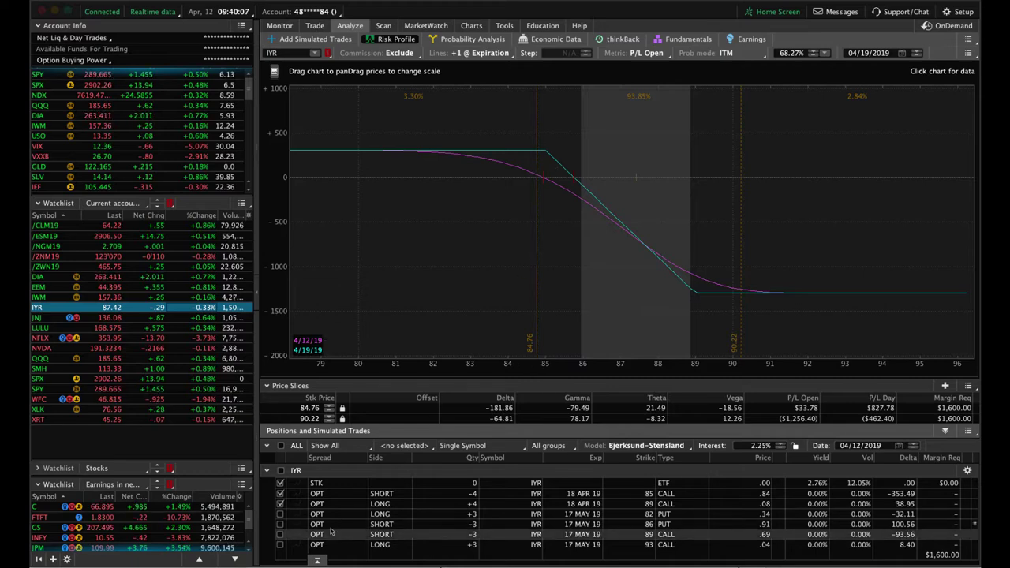
left_click(280, 493)
left_click(280, 504)
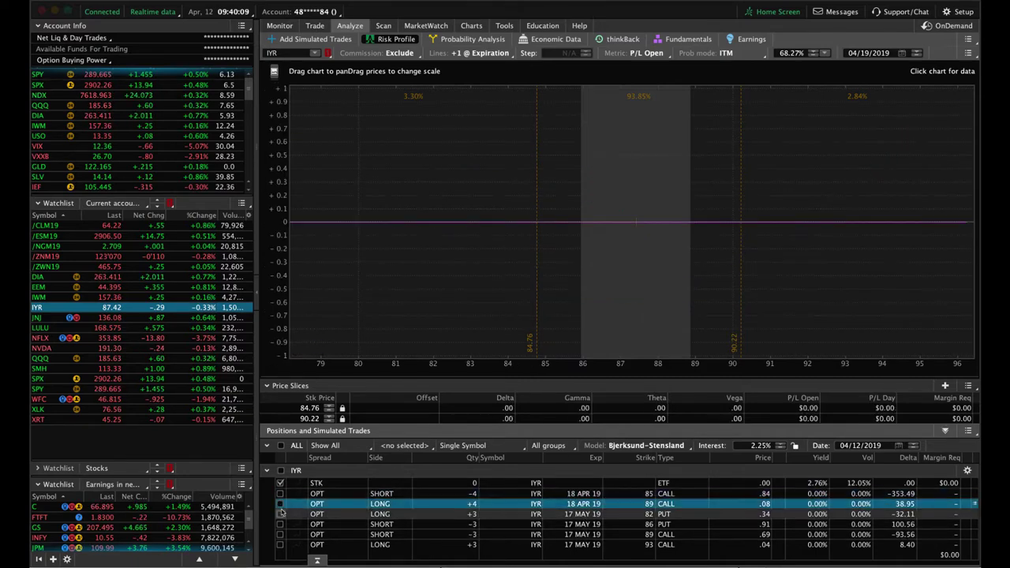
left_click(282, 513)
left_click(280, 514)
left_click(280, 524)
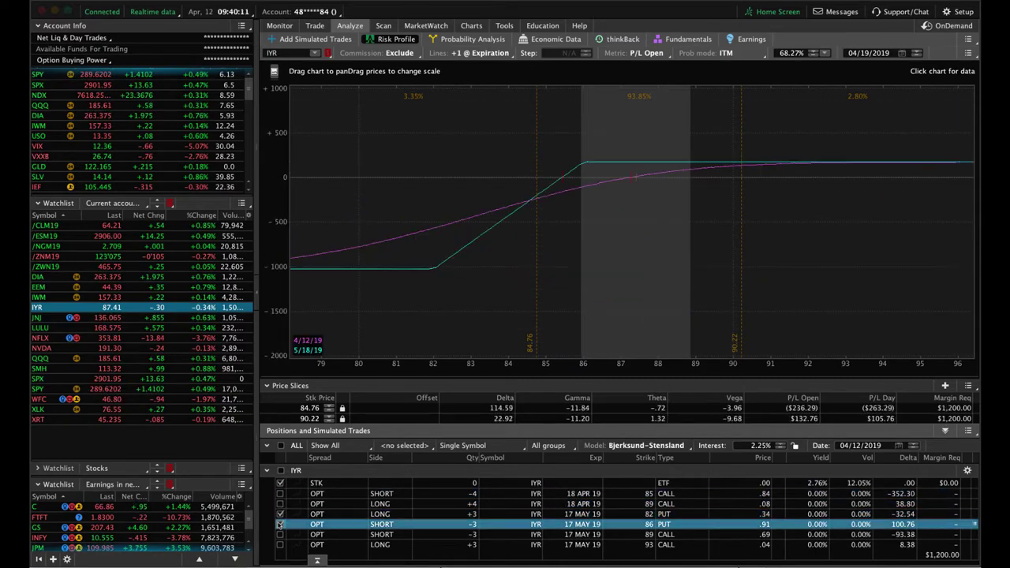
left_click(280, 534)
left_click(280, 544)
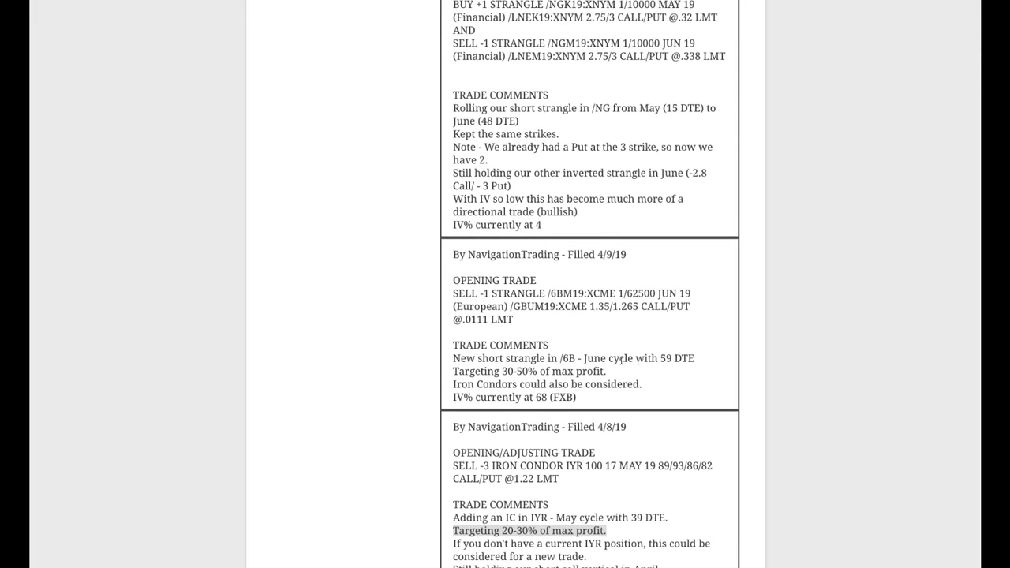
- Highlight '/6B' in the 4/9/19 short strangle alert line
left_click_drag(563, 294, 548, 293)
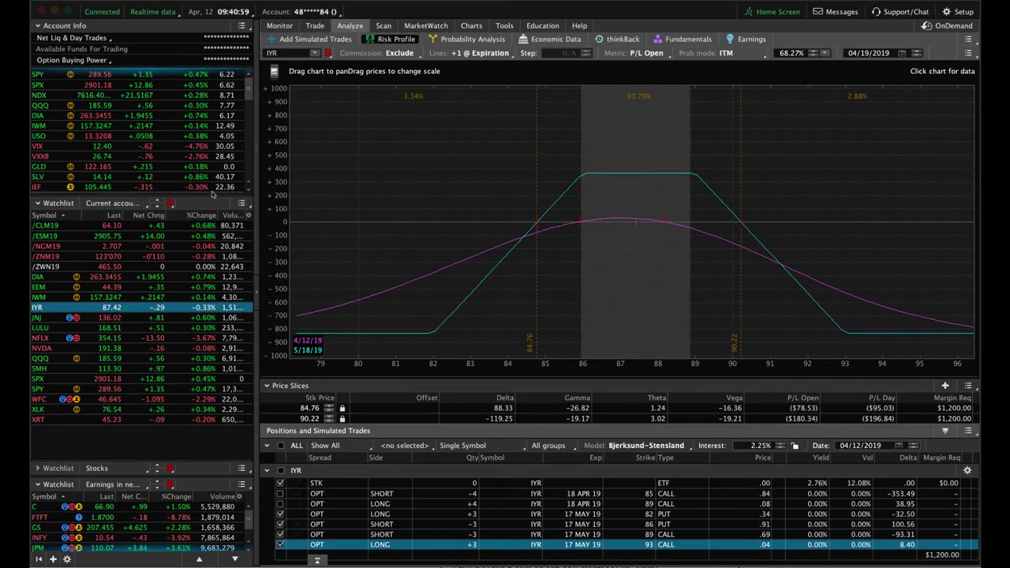
- Scroll the quote list down to FXB and open its daily price chart
scroll(249, 104, "down", 3)
scroll(193, 175, "down", 3)
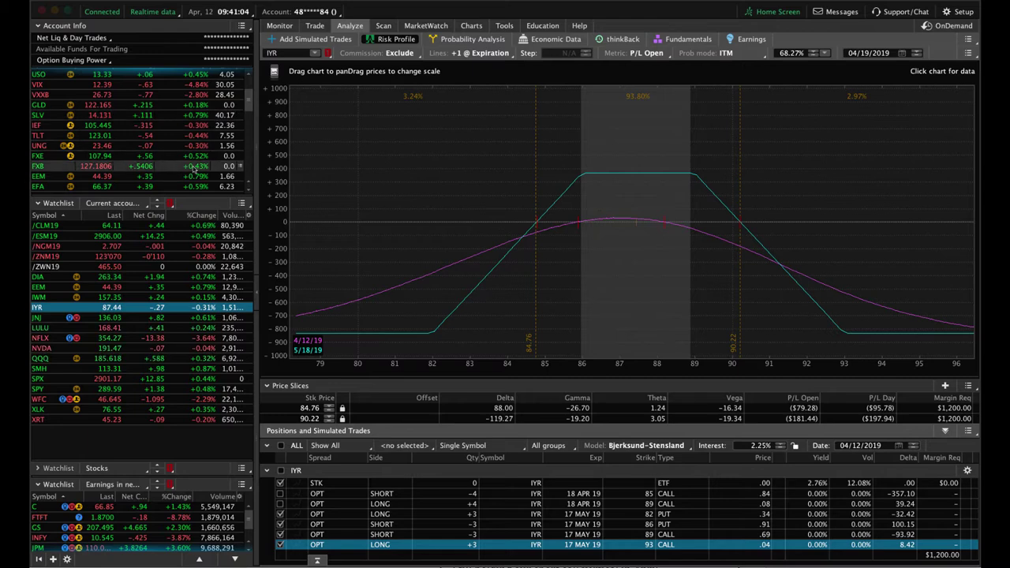
left_click(193, 168)
left_click(471, 26)
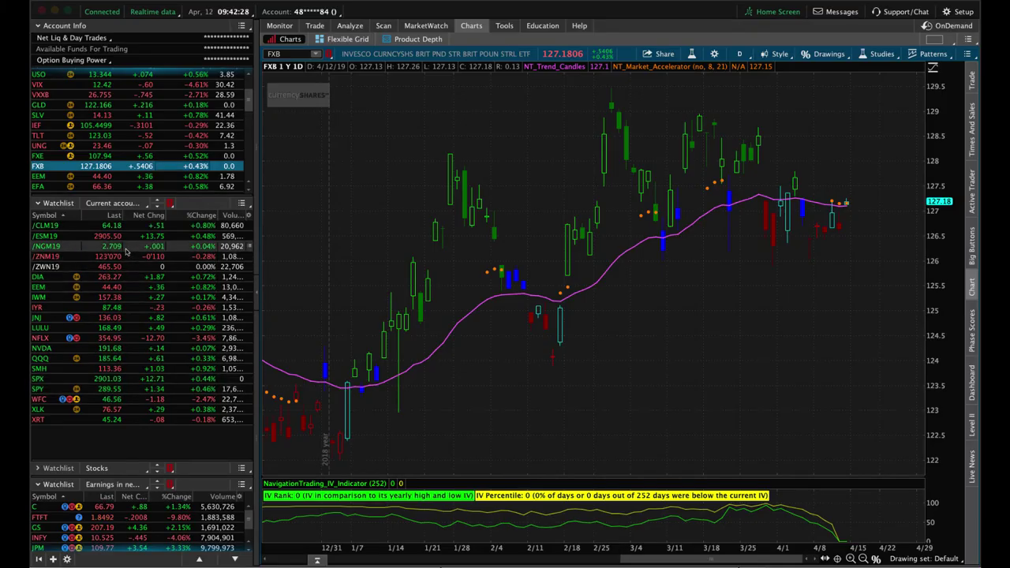
- Chart /NGM19 natural gas futures, then bring up its trading page
left_click(127, 248)
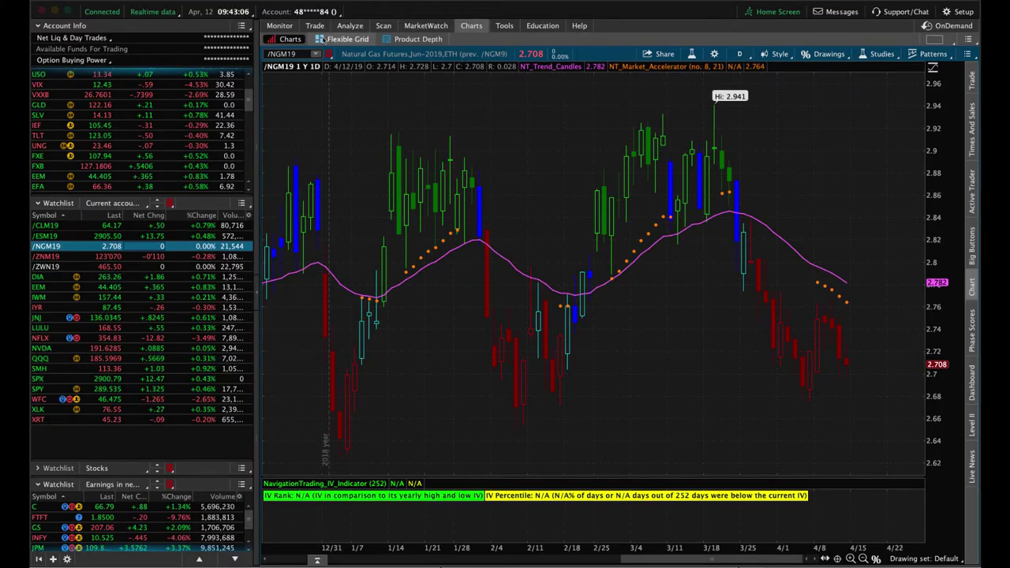
left_click(316, 26)
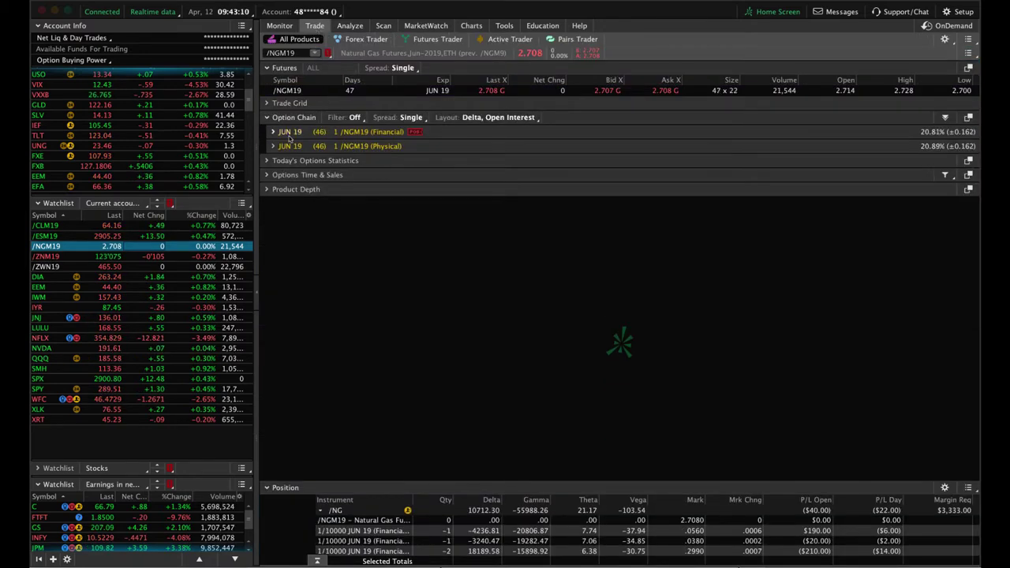
- Expand the JUN 19 /NGM19 Financial option series and scroll to the 2.75–3 strikes
left_click(274, 133)
scroll(565, 231, "down", 3)
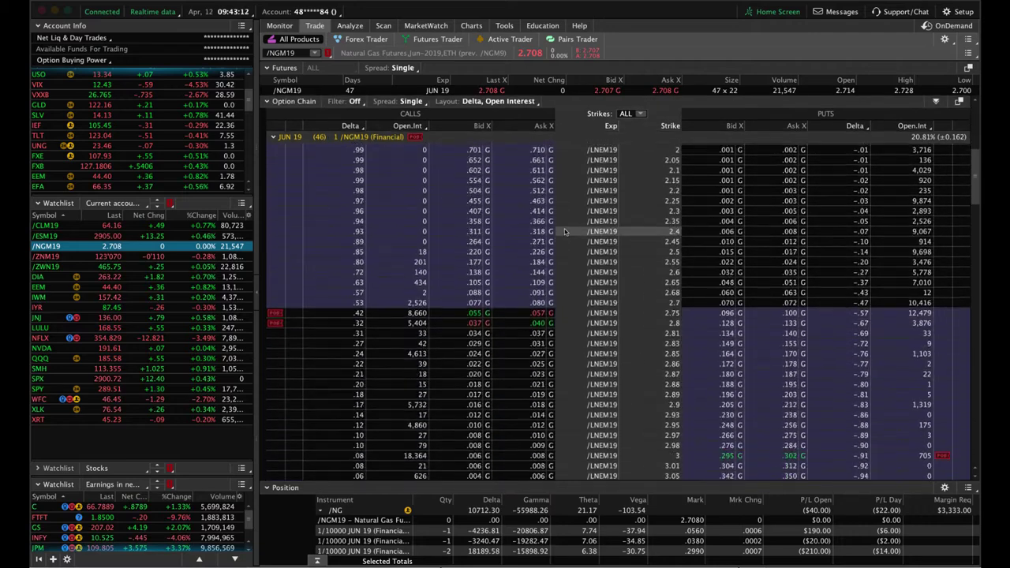
scroll(565, 232, "down", 2)
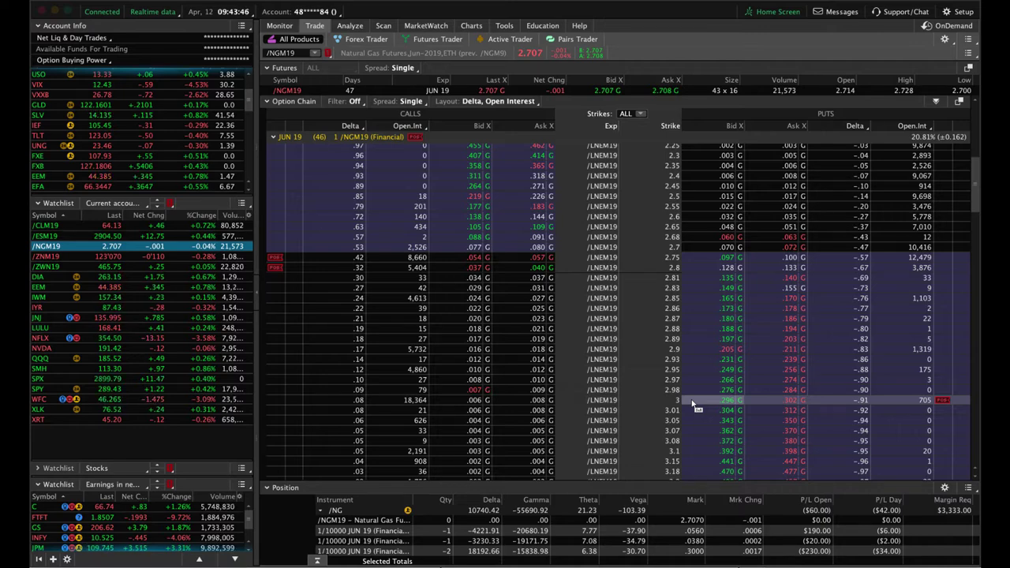
- Review the /NGM19 risk profile over a widened 2.4–3.3 price range, then return to the option chain
left_click(351, 27)
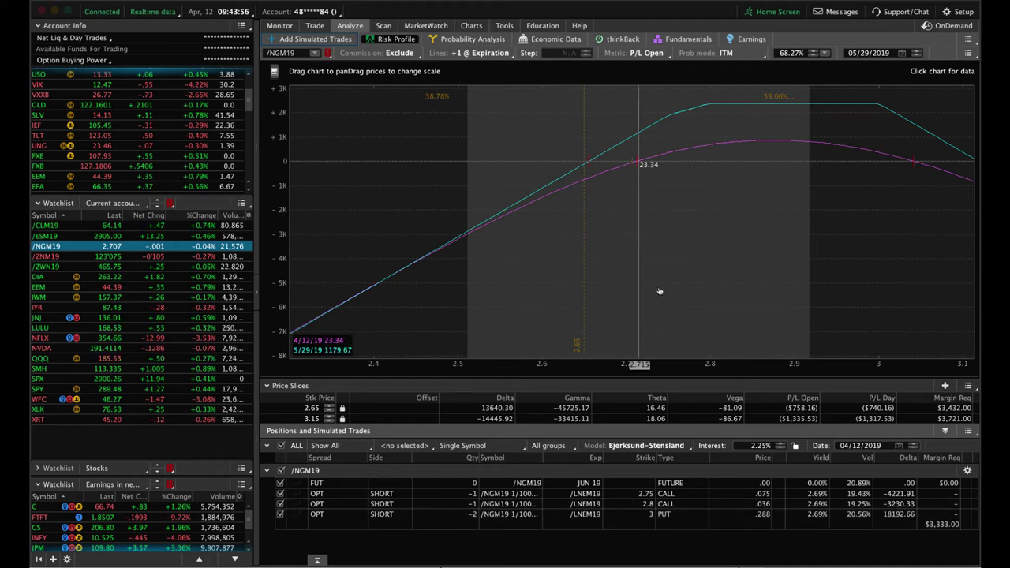
left_click_drag(663, 360, 607, 312)
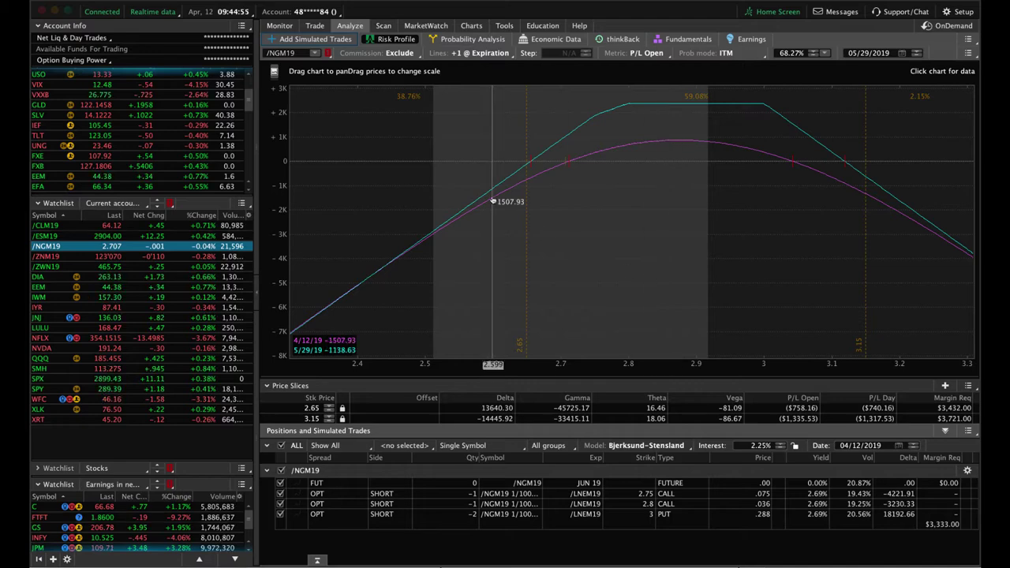
left_click(315, 26)
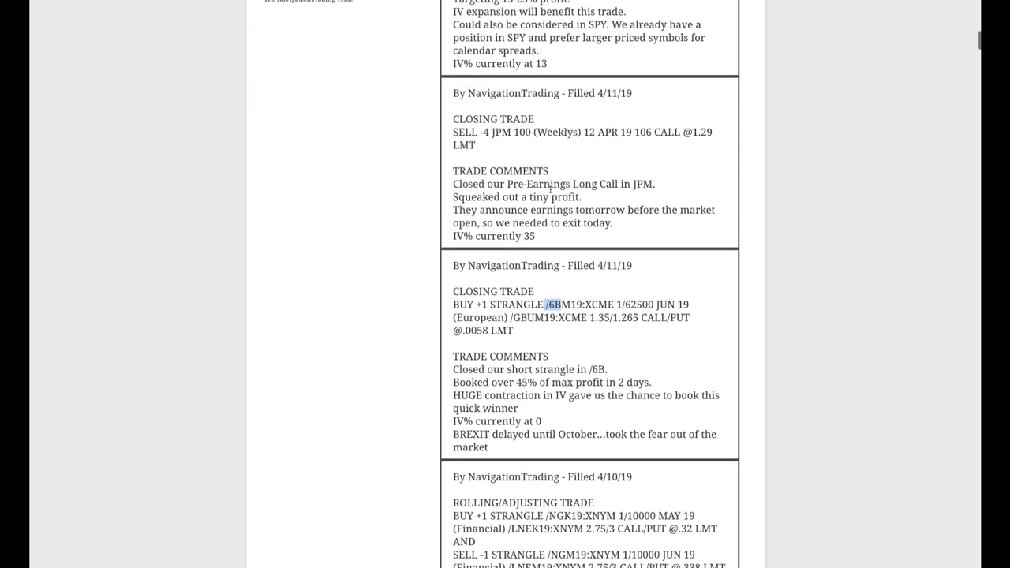
scroll(551, 190, "up", 1)
- Scroll the alerts page up to the 4/11/19 JPM closing trade and highlight the JPM ticker
left_click_drag(511, 183, 492, 183)
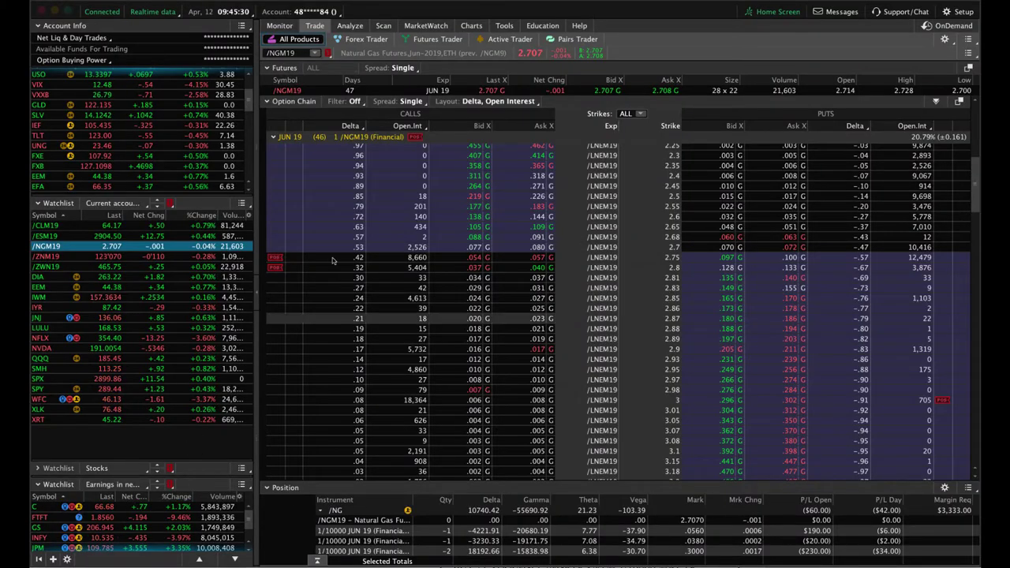
- Chart JPM on 1Y 1D and review its price action with IV Rank 13 and IV Percentile 15
left_click(471, 26)
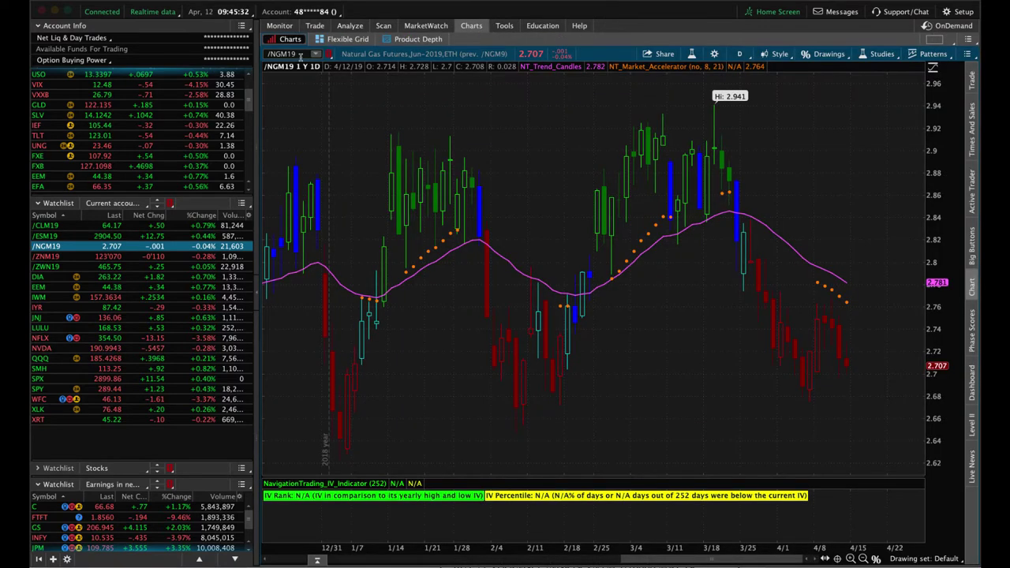
left_click(300, 55)
type("JPM")
key("Return")
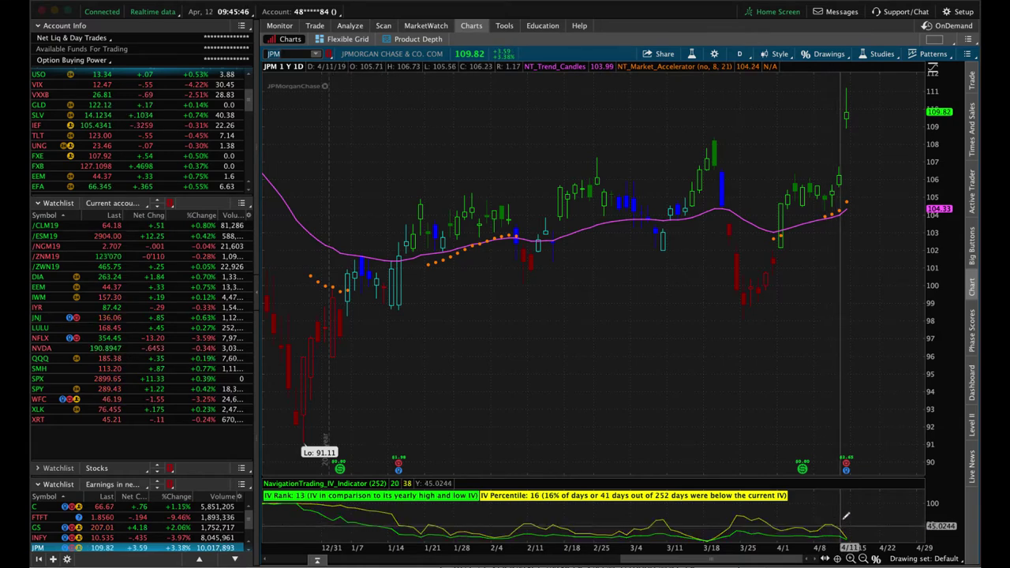
mouse_move(848, 469)
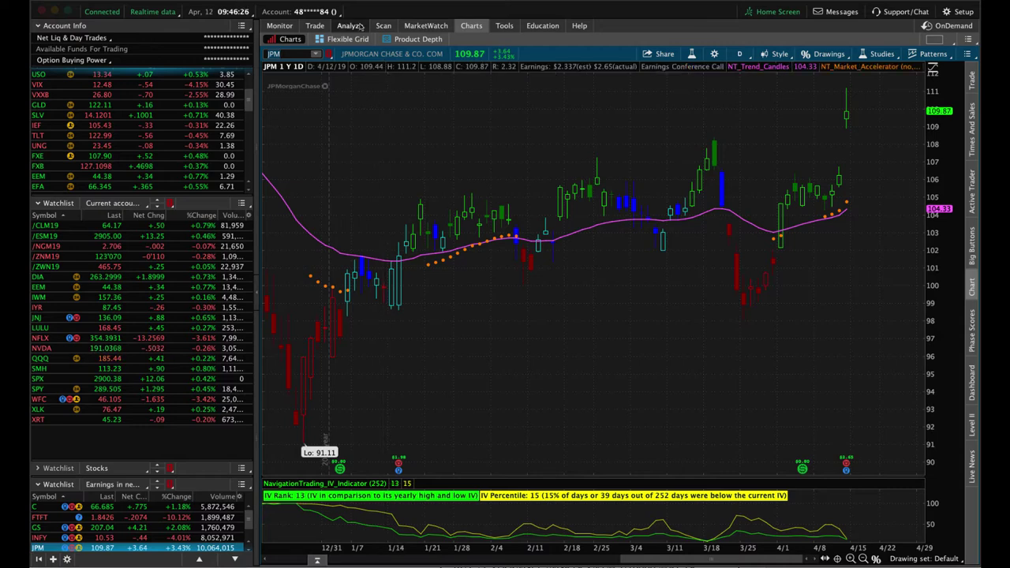
mouse_move(359, 26)
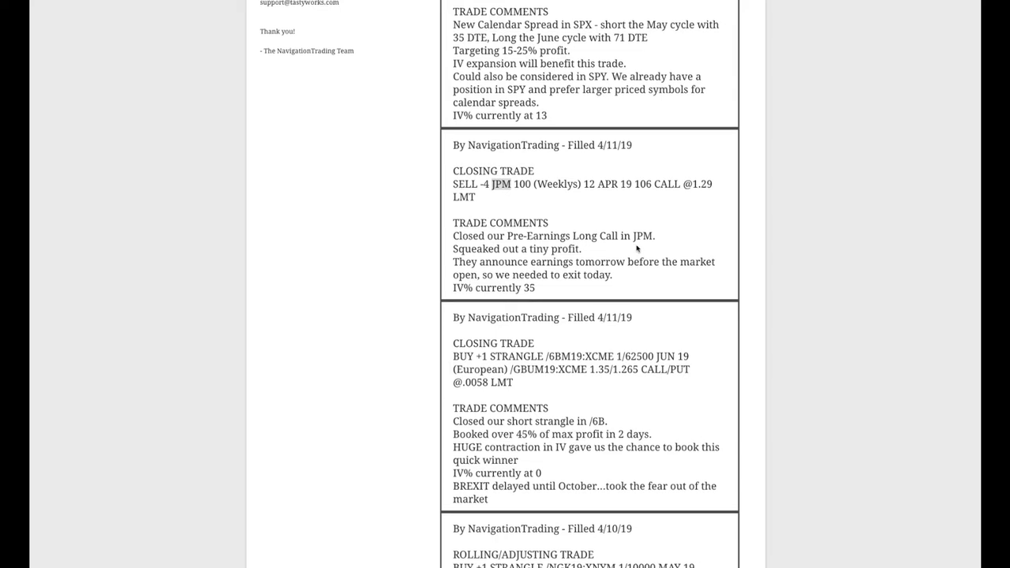
- Review the 4/11/19 SPX calendar spread alert, highlighting SPX and SPY in its comment, then return to thinkorswim
scroll(637, 248, "up", 3)
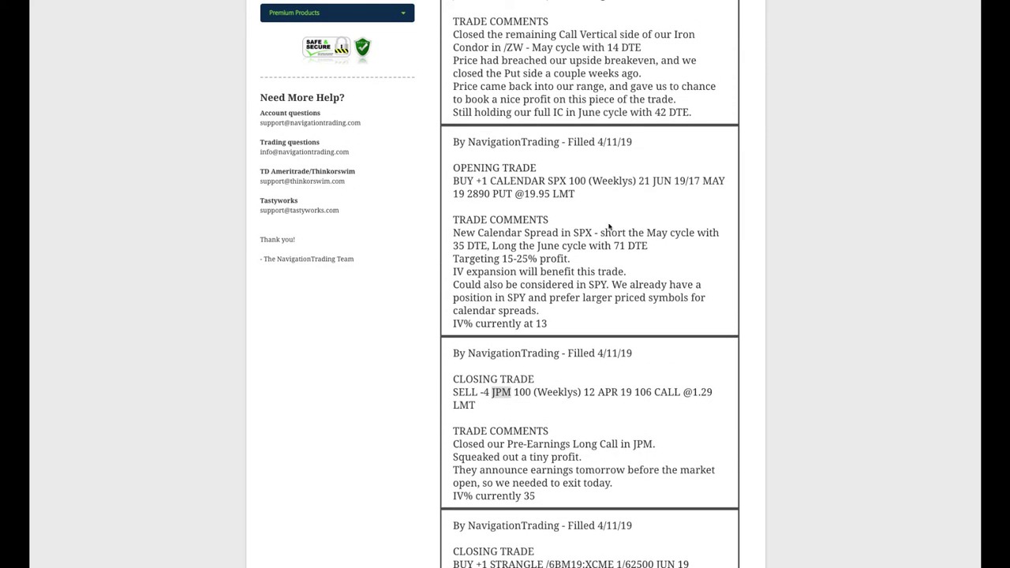
double_click(550, 180)
left_click_drag(572, 233, 593, 234)
left_click_drag(589, 285, 606, 286)
left_click_drag(593, 233, 572, 233)
left_click_drag(589, 285, 607, 285)
left_click_drag(594, 233, 574, 233)
left_click_drag(588, 285, 607, 285)
key("super+Tab")
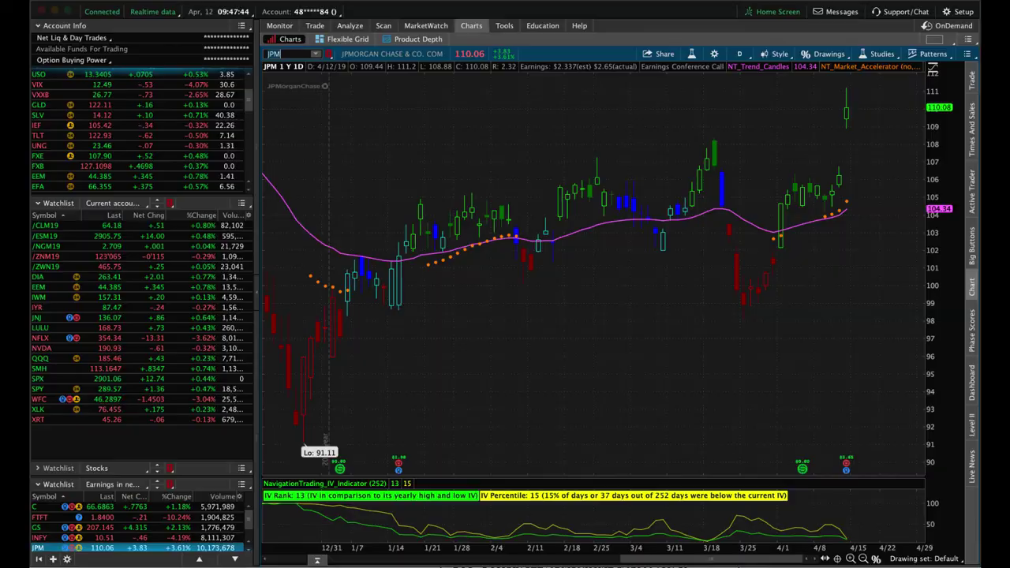
- Show the SPX risk profile with the simulated iron condor and strangle legs removed
left_click(89, 380)
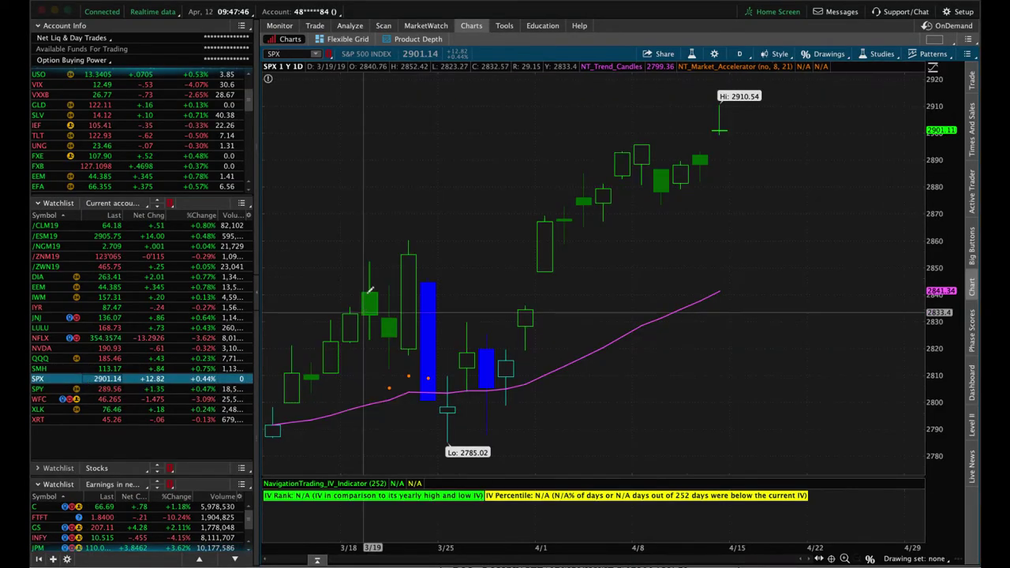
left_click(349, 25)
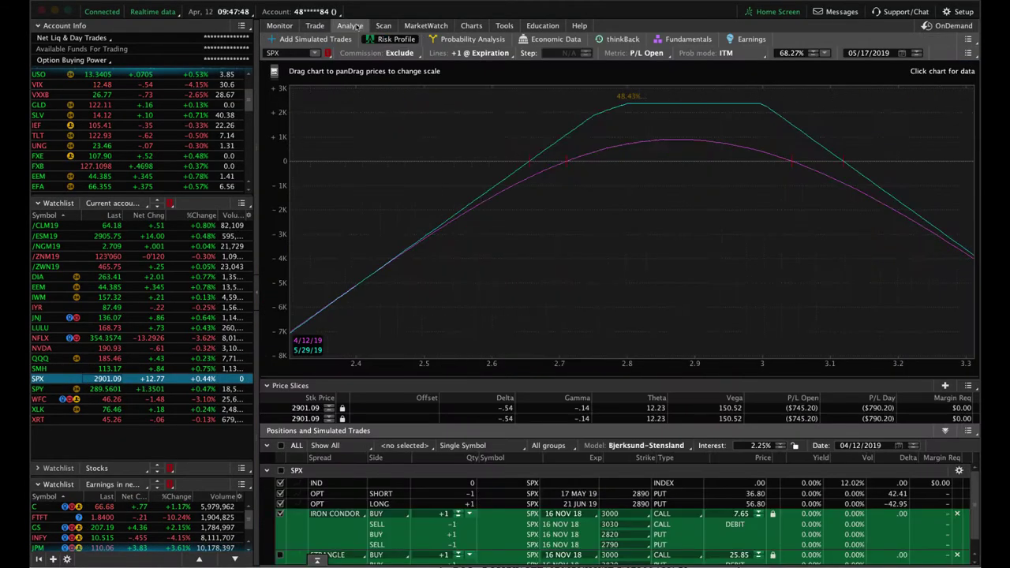
left_click(957, 514)
left_click(964, 513)
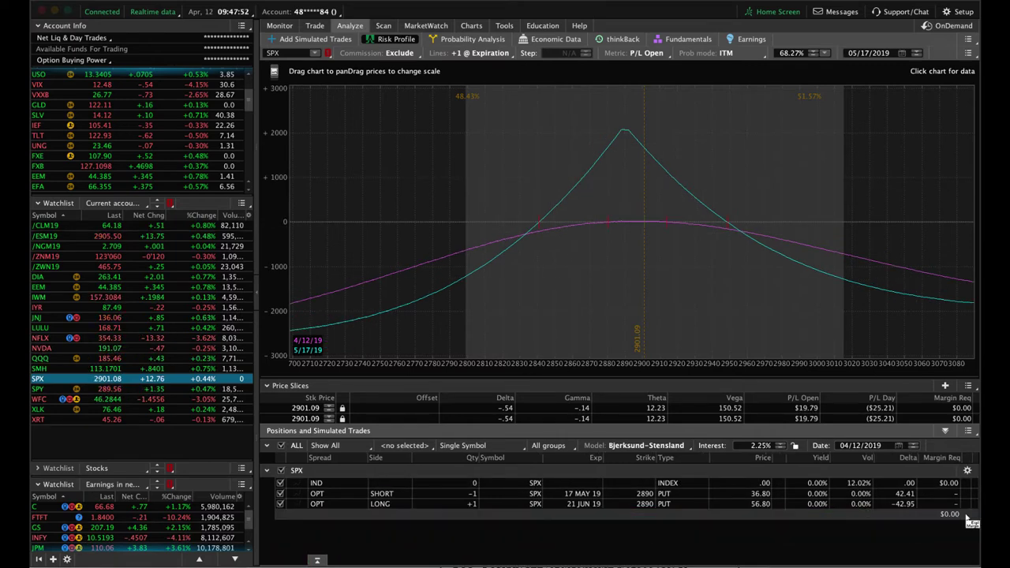
- Rescale the SPX 2890 put calendar graph to zoom in on and center its profit peak
left_click_drag(667, 369, 849, 369)
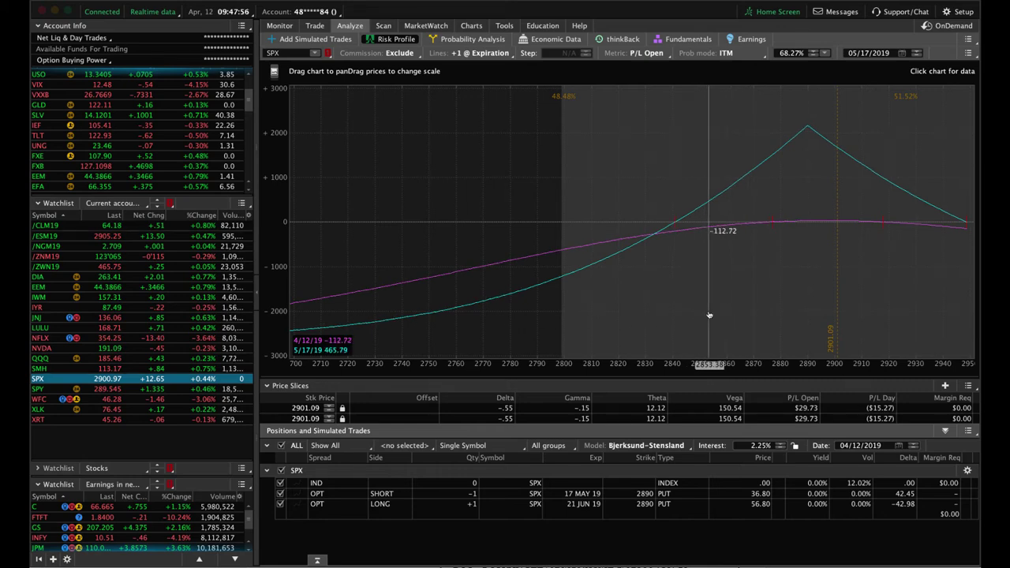
left_click_drag(705, 316, 423, 315)
left_click_drag(666, 373, 695, 367)
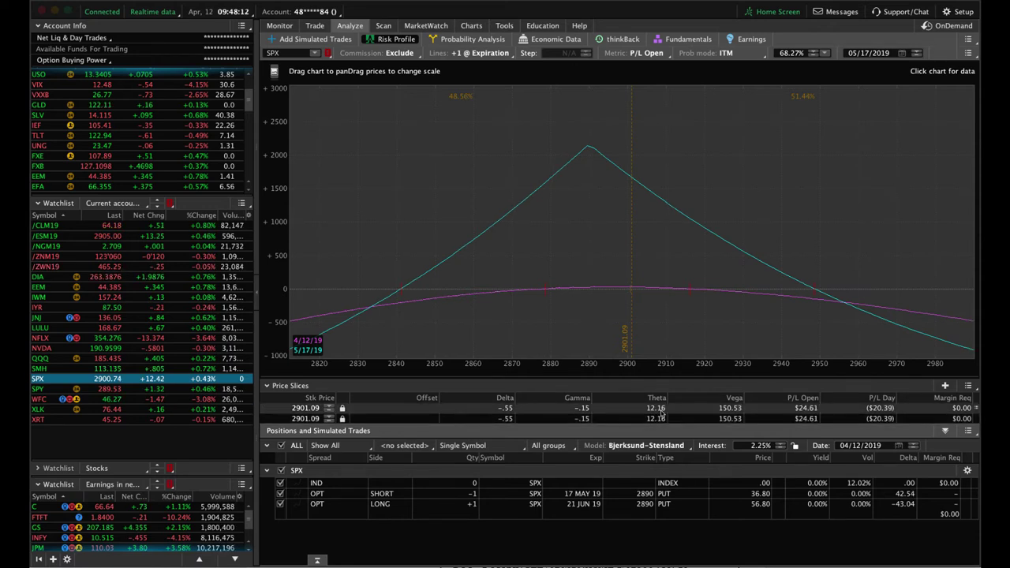
mouse_move(678, 365)
left_mouse_down()
mouse_move(527, 359)
mouse_move(608, 325)
left_mouse_up()
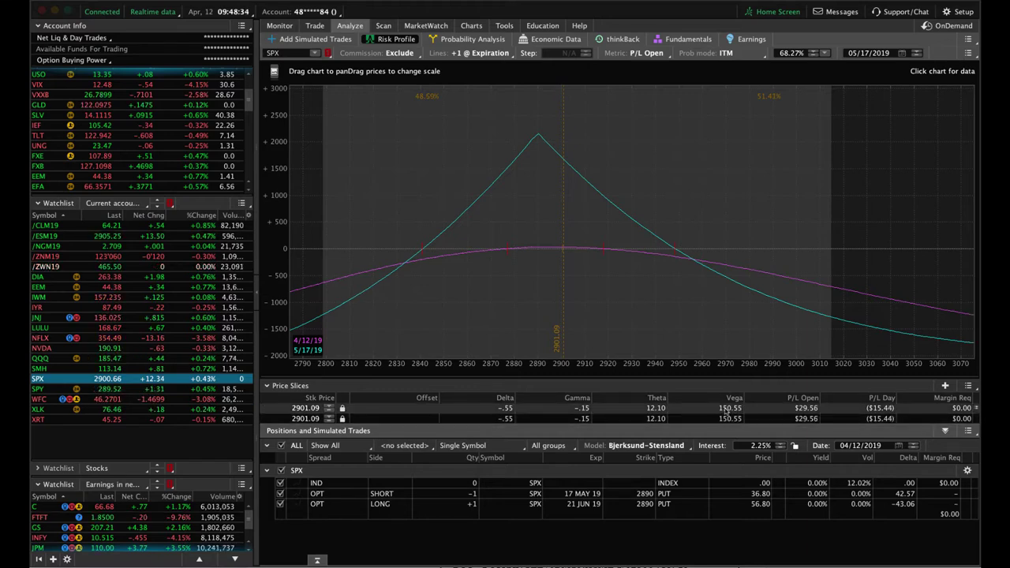
left_click(476, 27)
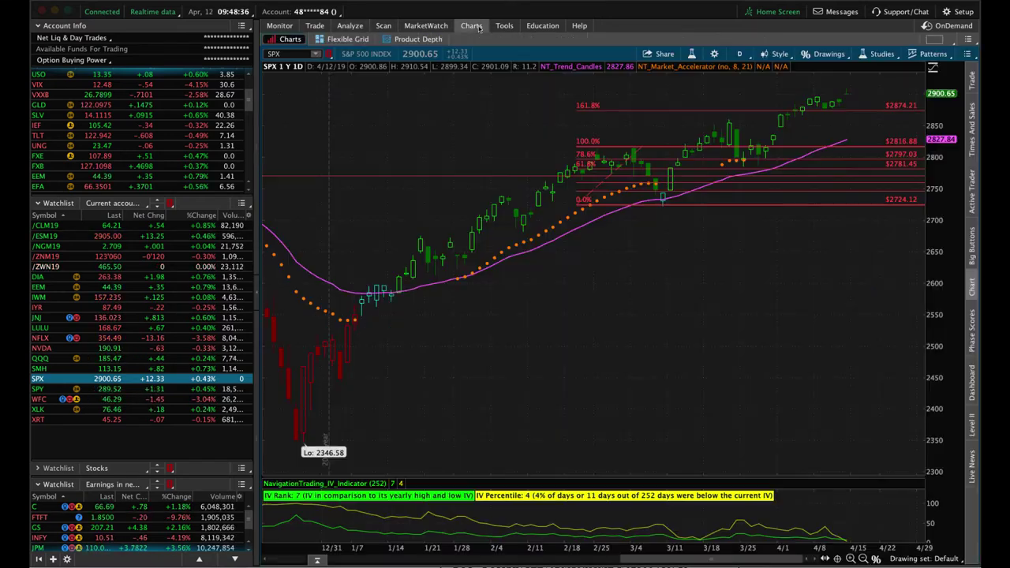
- Remove the Fibonacci retracement drawing from the SPX daily chart
right_click(828, 202)
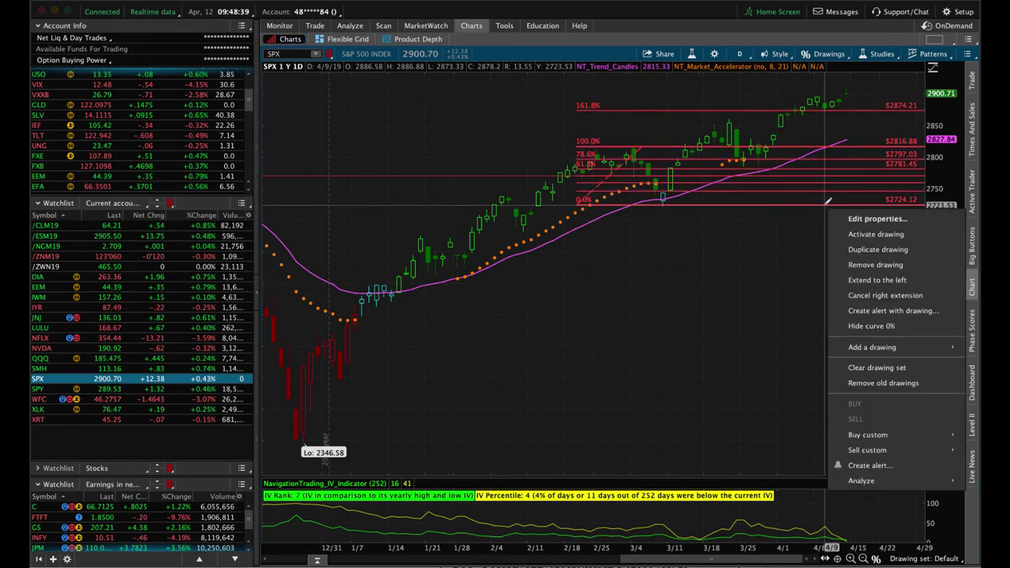
left_click(869, 265)
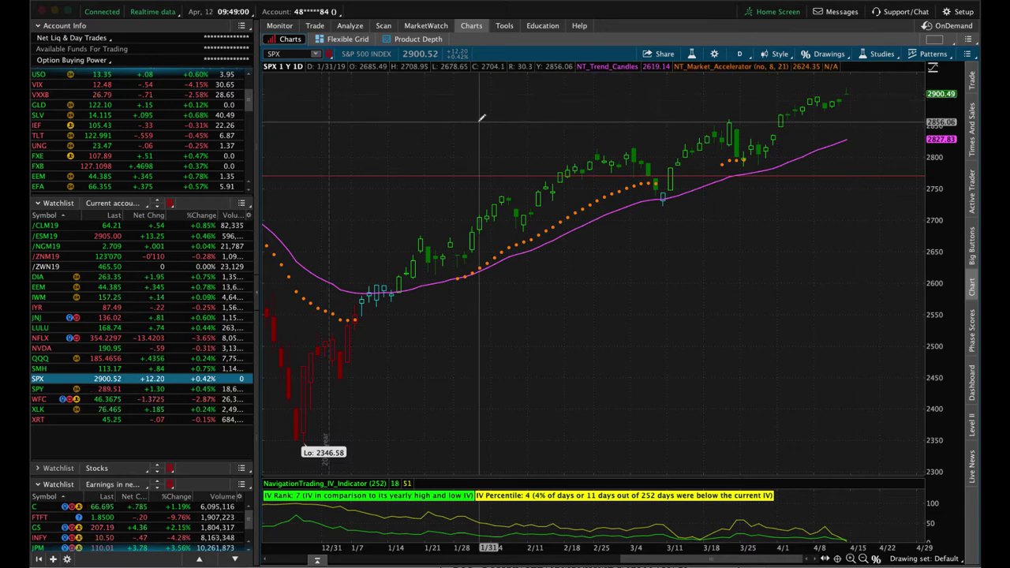
left_click(353, 28)
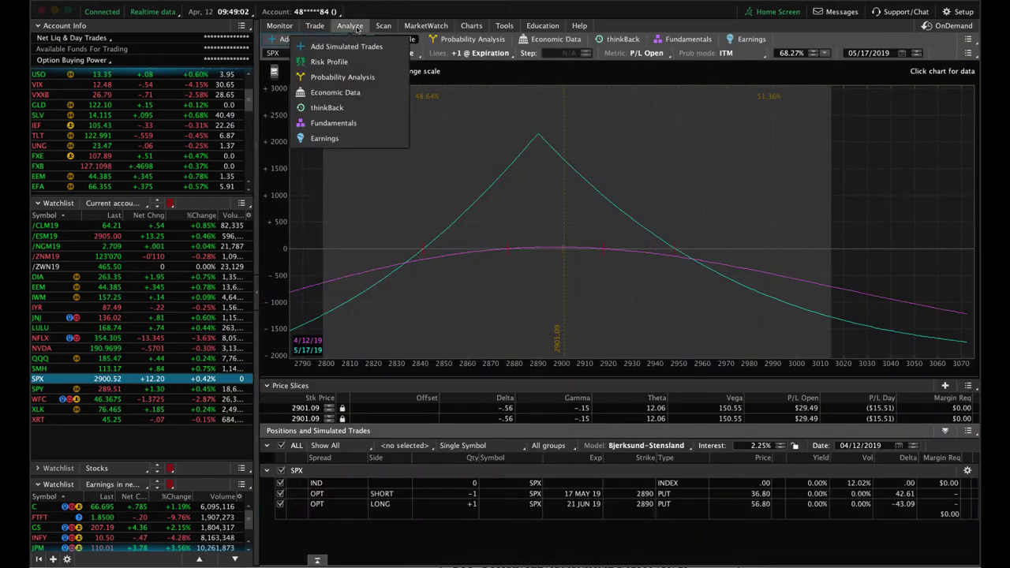
left_click_drag(631, 277, 733, 221)
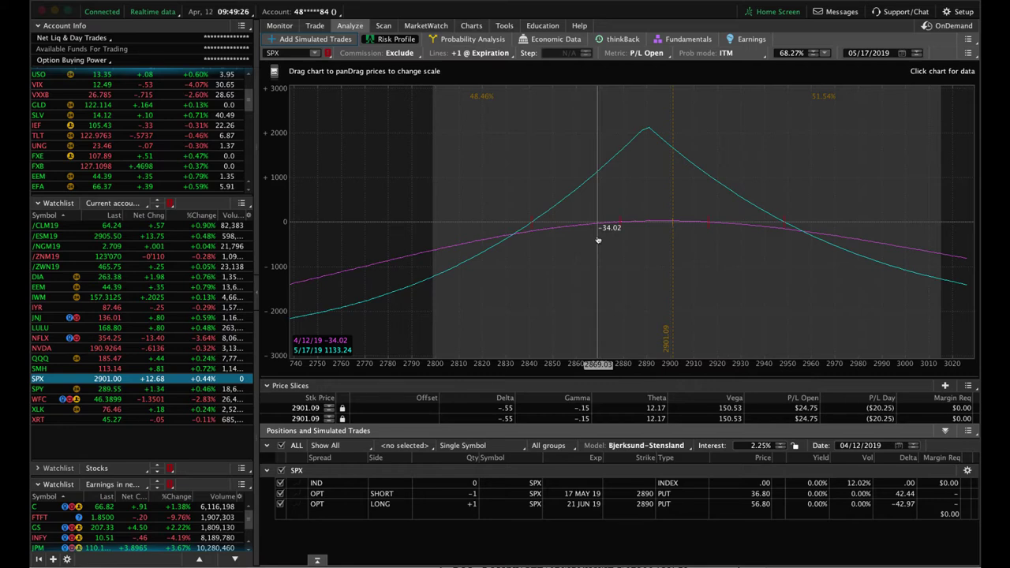
scroll(733, 332, "down", 3)
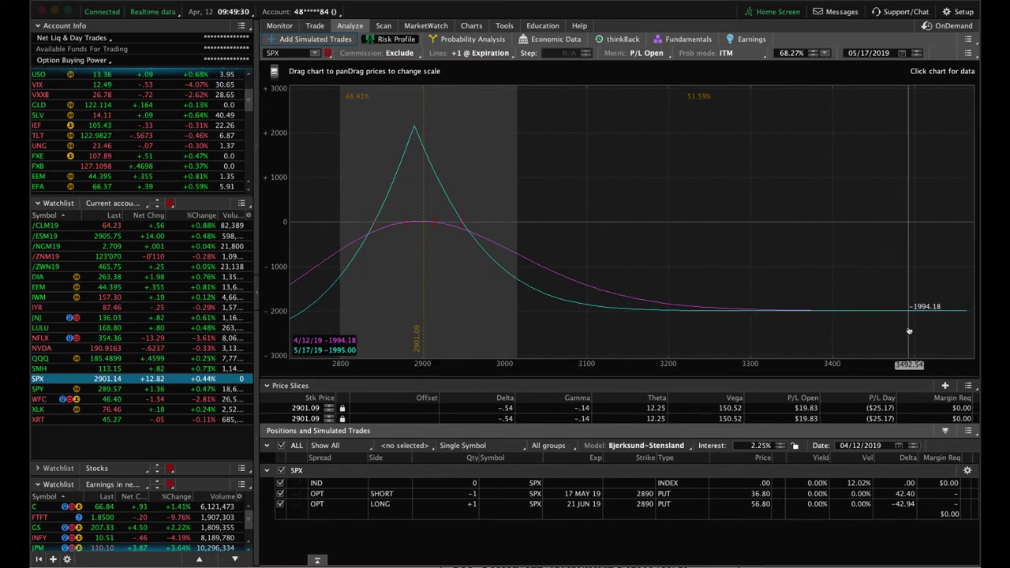
left_click_drag(499, 374, 774, 370)
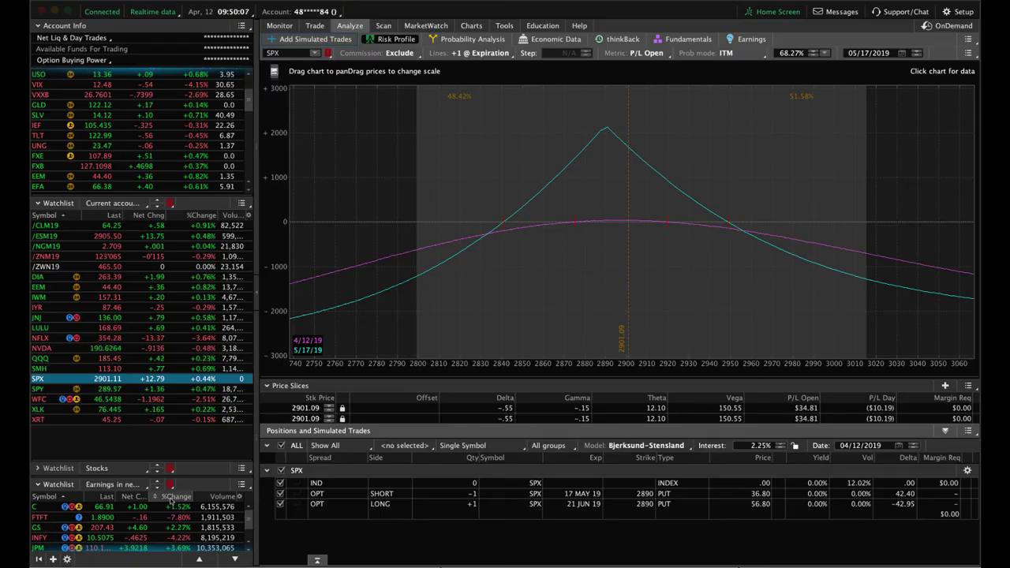
- Note the WFC ticker in the new alert and load the WFC 17 May 19 iron condor risk profile
left_click(170, 269)
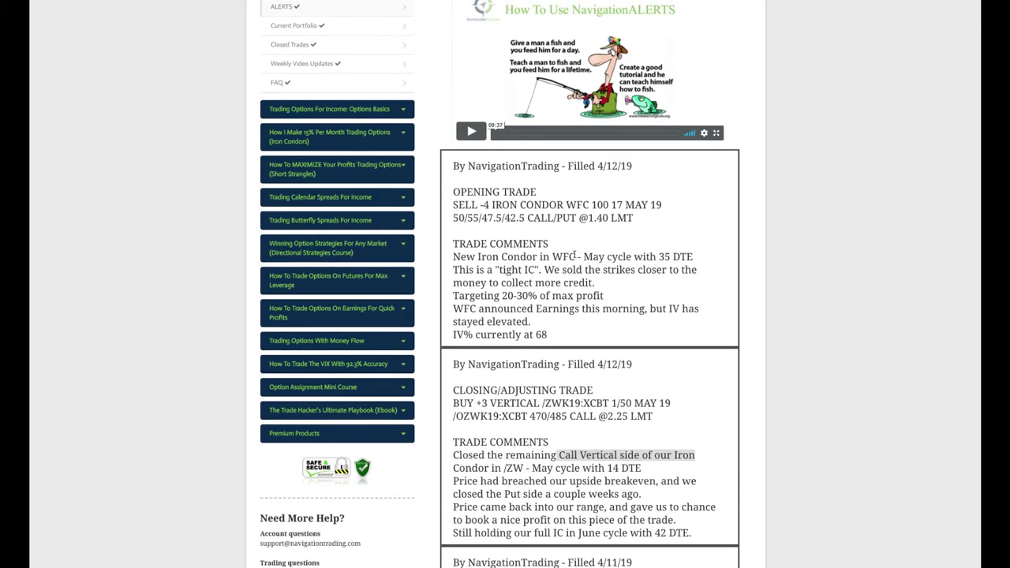
left_click_drag(574, 257, 552, 256)
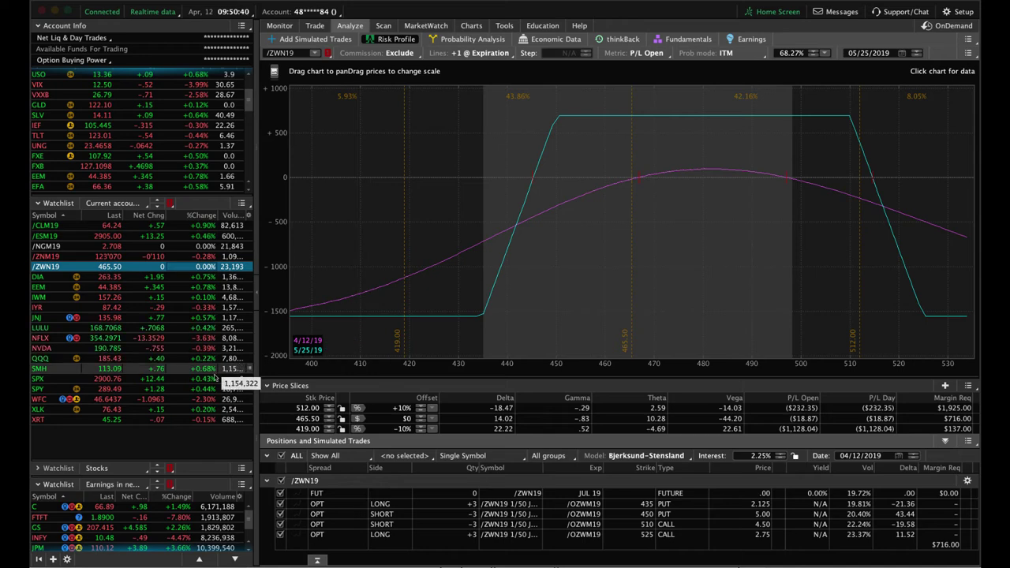
left_click(207, 400)
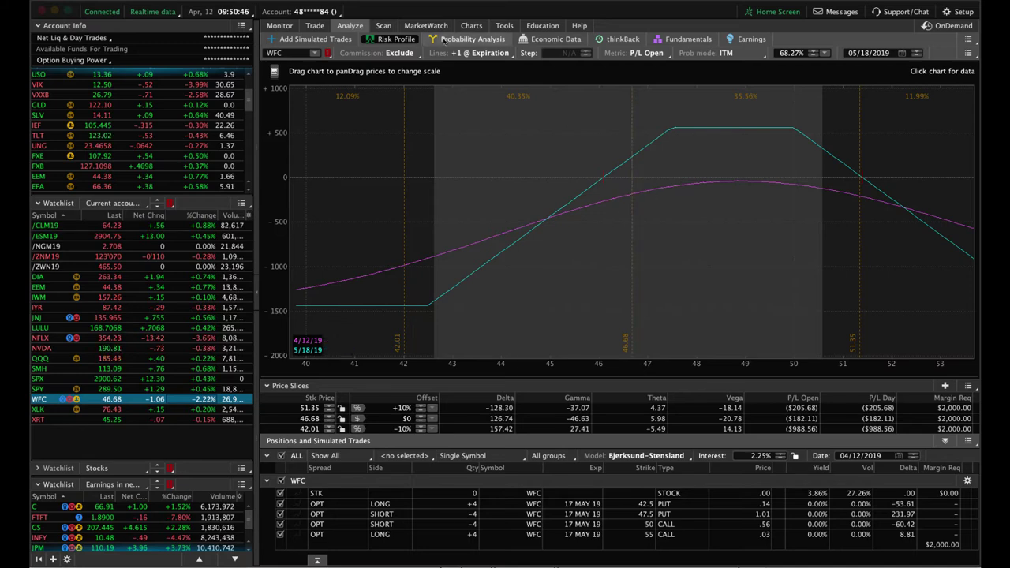
- Switch to WFC's 1-year daily chart, near 46.68 with IV Rank 33 and IV Percentile 83
left_click(471, 25)
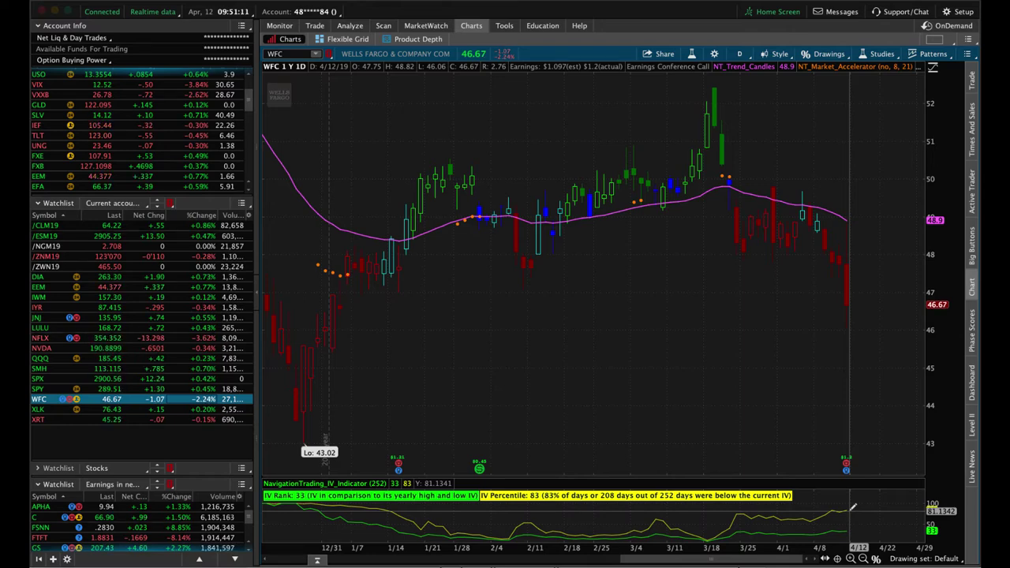
- Recheck WFC's risk profile and chart, then chart /CLM19 June crude oil futures
left_click(351, 26)
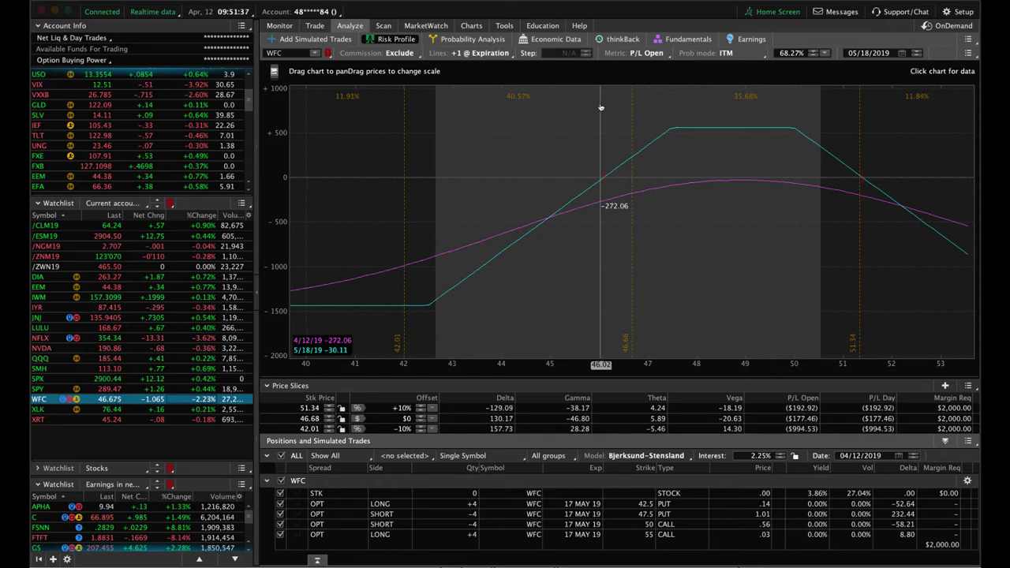
left_click(473, 26)
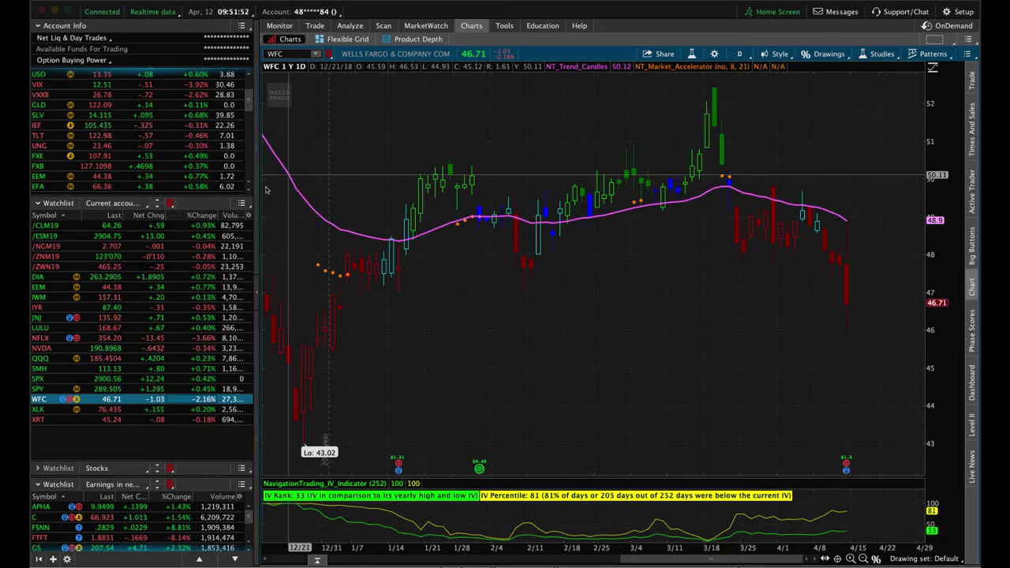
left_click(210, 226)
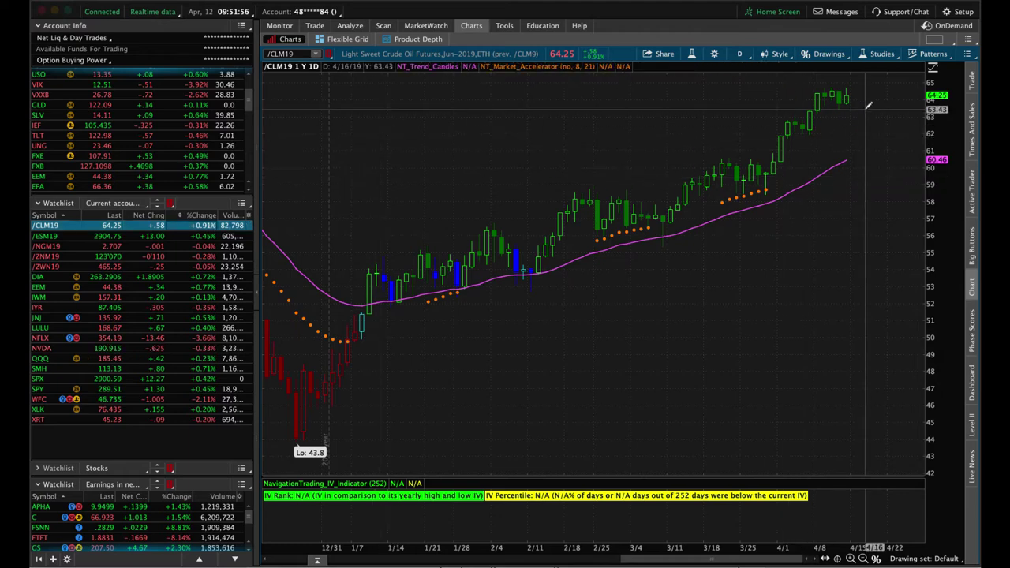
- Graph the /CLM19 risk profile with the 53 and 56 calls excluded, panned toward lower crude prices
left_click(350, 25)
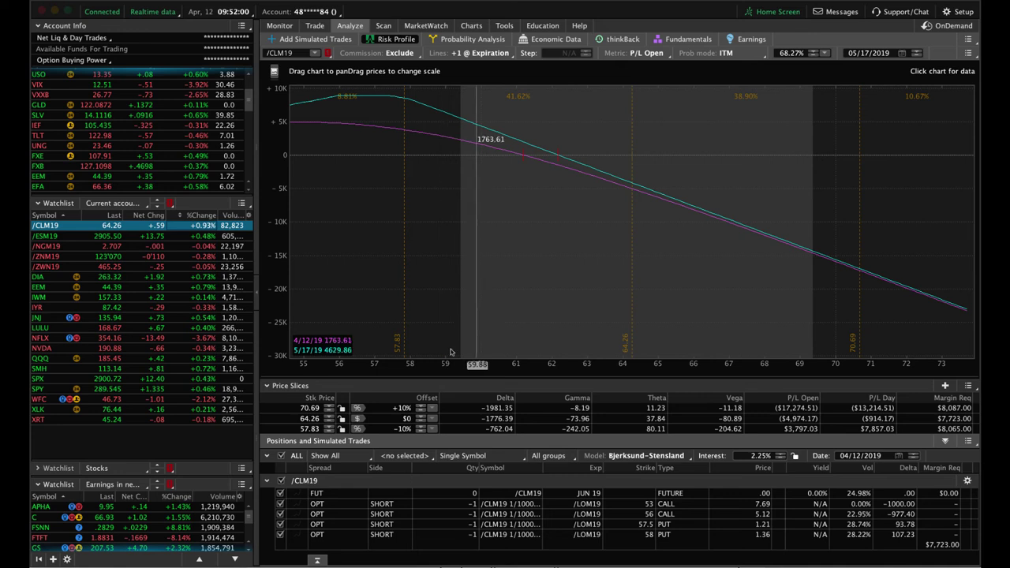
left_click(280, 514)
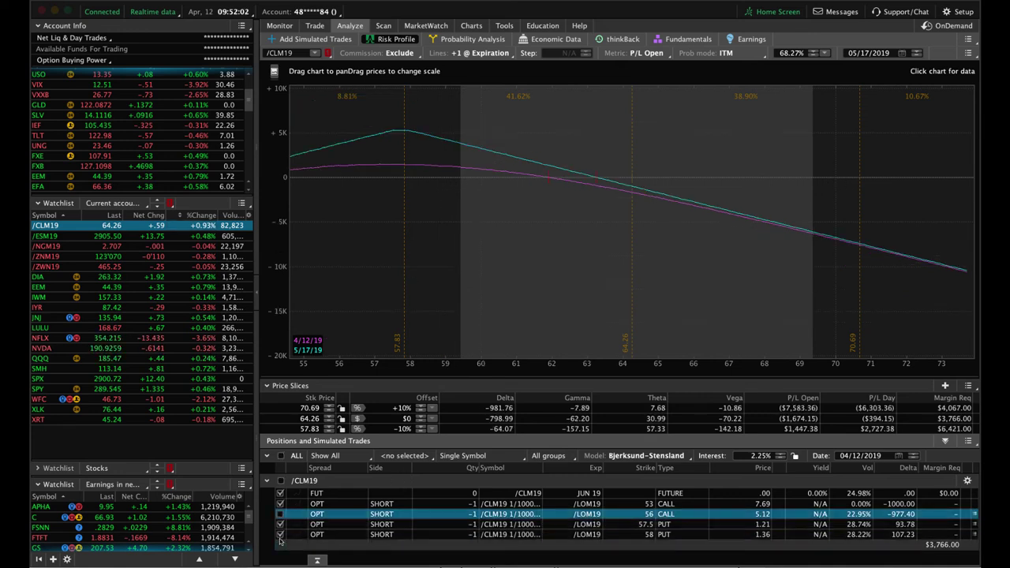
left_click(280, 524)
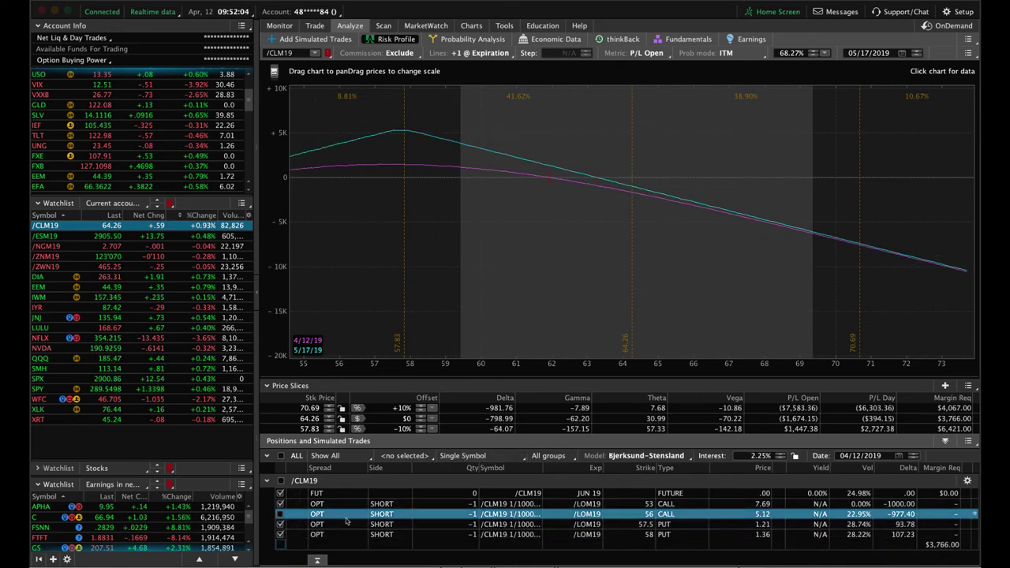
left_click(279, 534)
left_click_drag(590, 292, 773, 253)
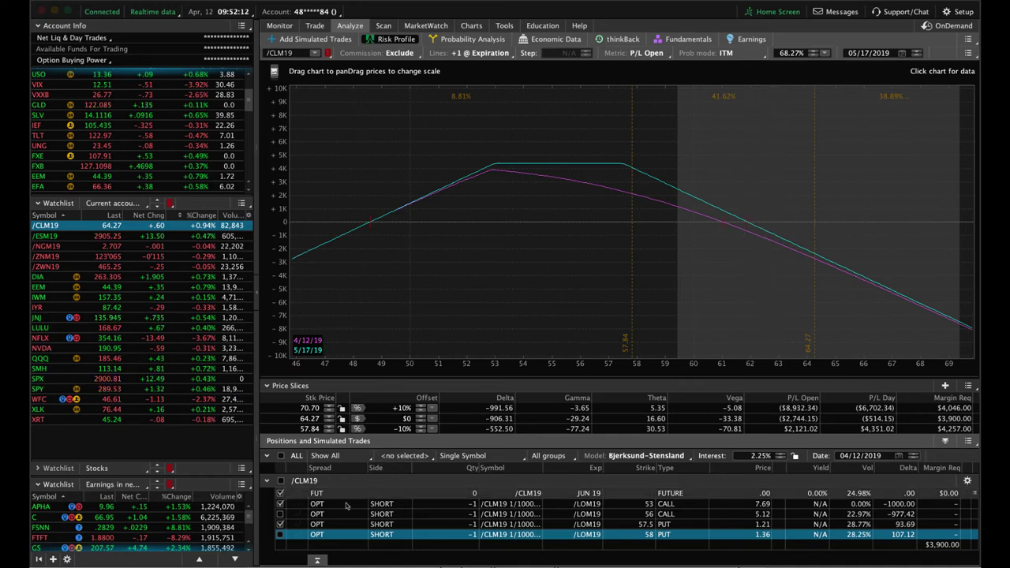
left_click(280, 503)
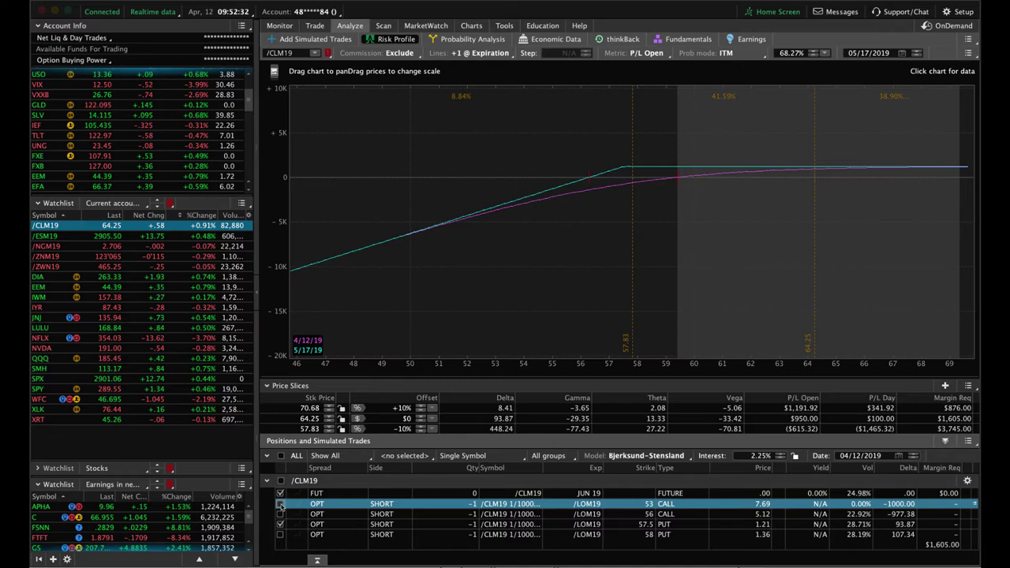
- Re-toggle the /CLM19 legs to graph the 58 put, excluding the 56 call and 57.5 put
left_click(281, 514)
left_click(280, 524)
left_click(280, 534)
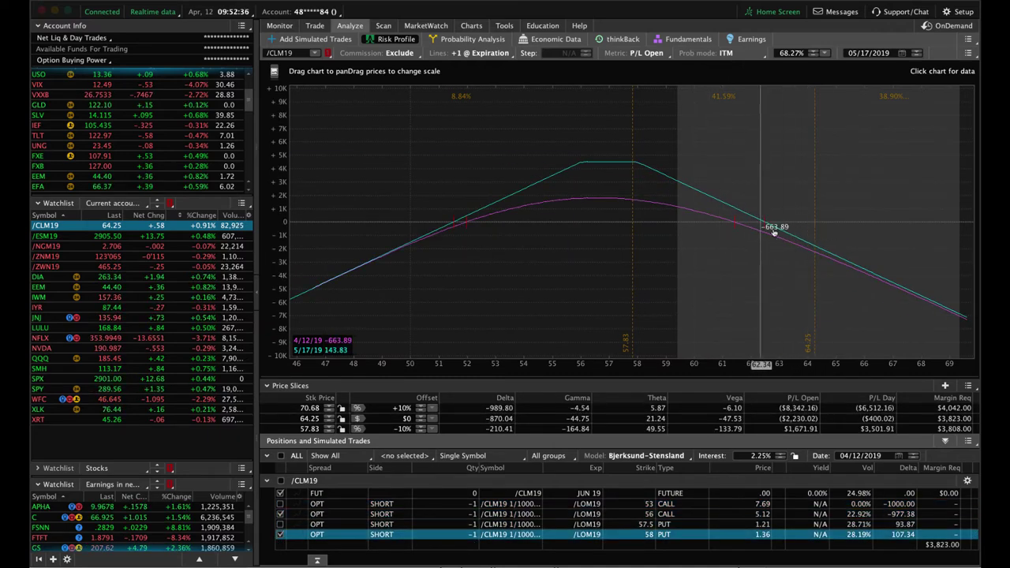
left_click(280, 513)
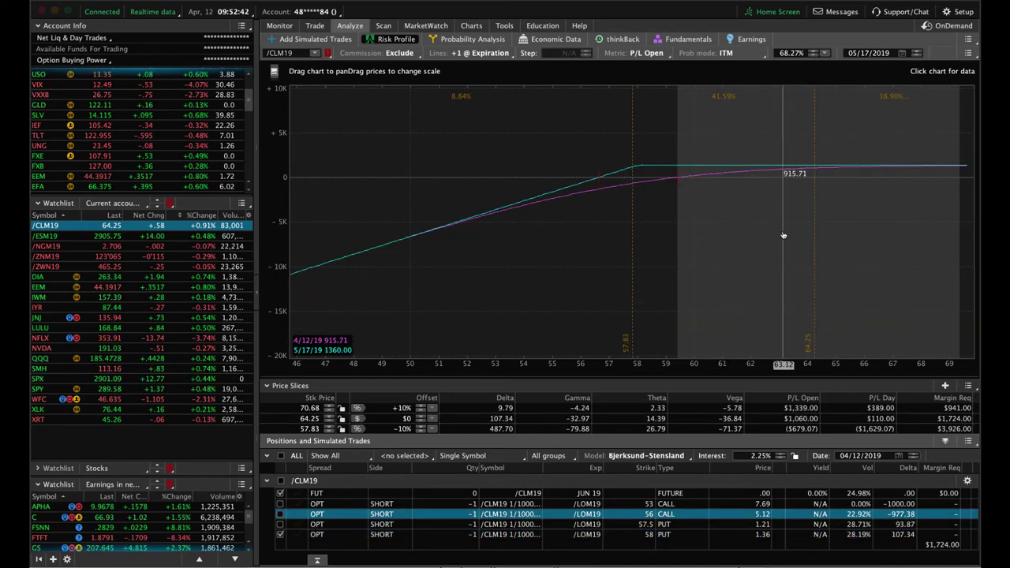
- Check the /CLM19 option chain and price chart, then chart /ESM19 daily candles
left_click(315, 26)
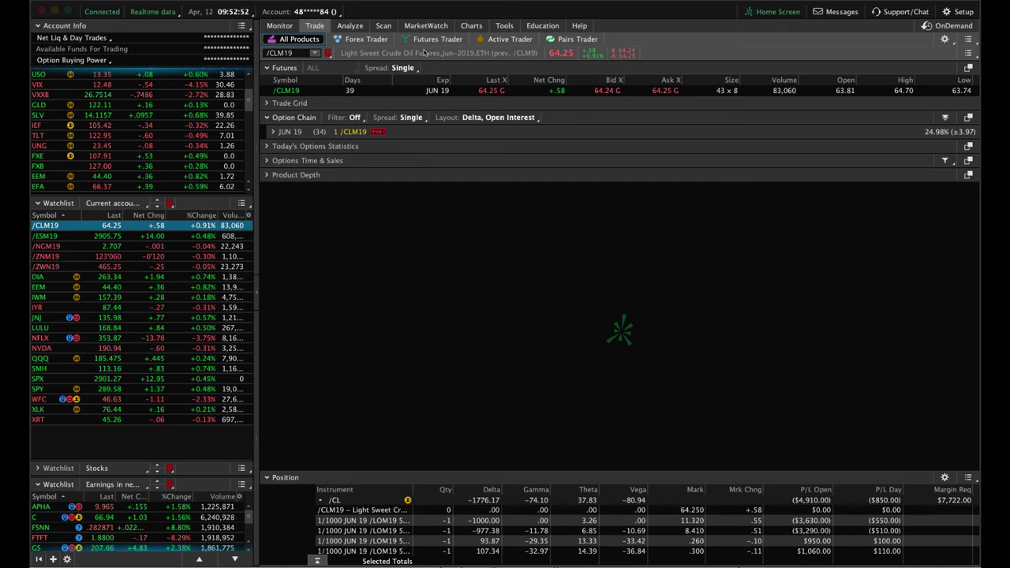
left_click(471, 26)
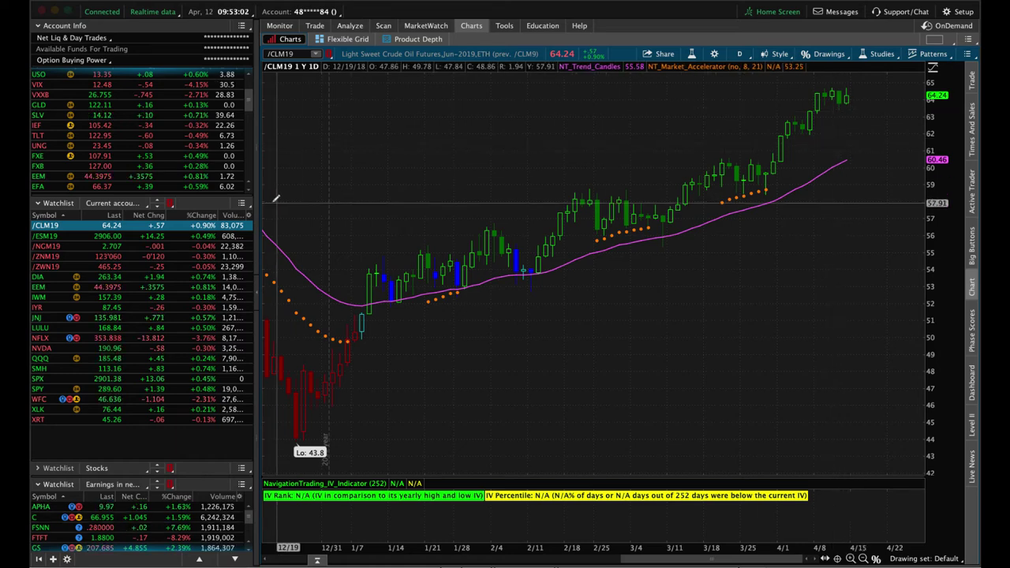
left_click(181, 237)
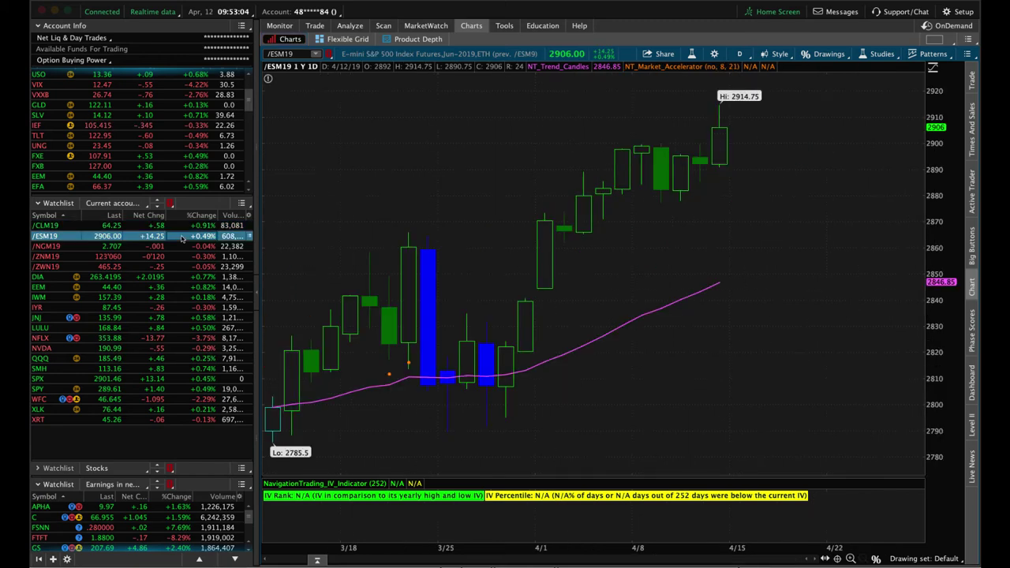
- Graph the /ESM19 short 2880/long 2930 put risk profile, zoomed to 2810–3050 on the loss drop
left_click(354, 26)
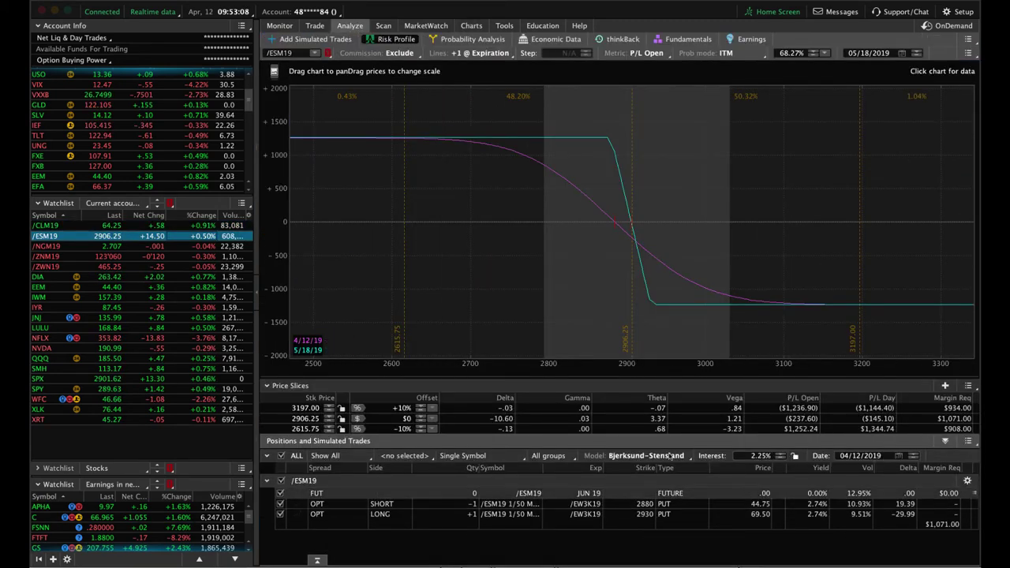
left_click_drag(640, 369, 774, 339)
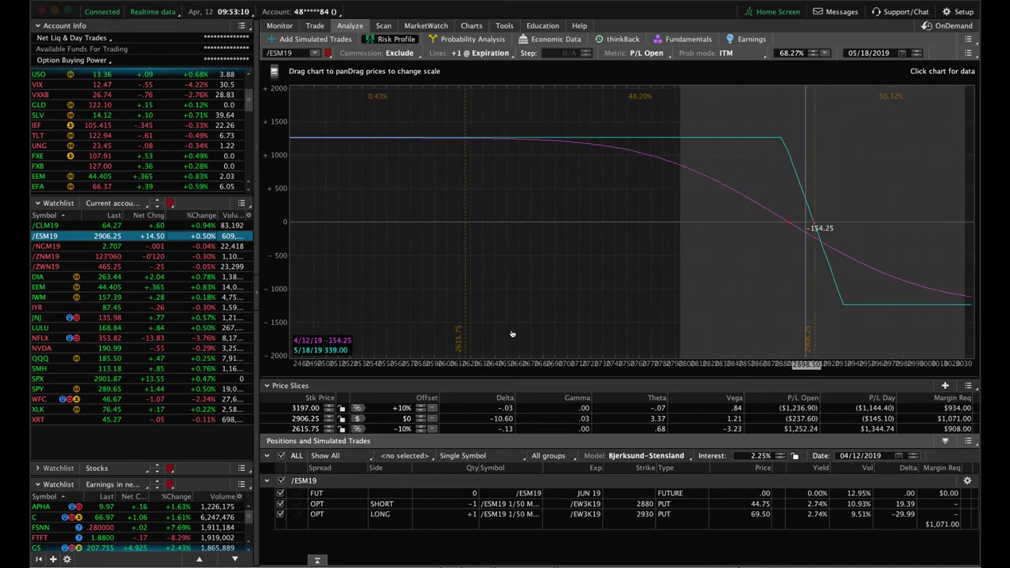
left_click_drag(671, 331, 406, 332)
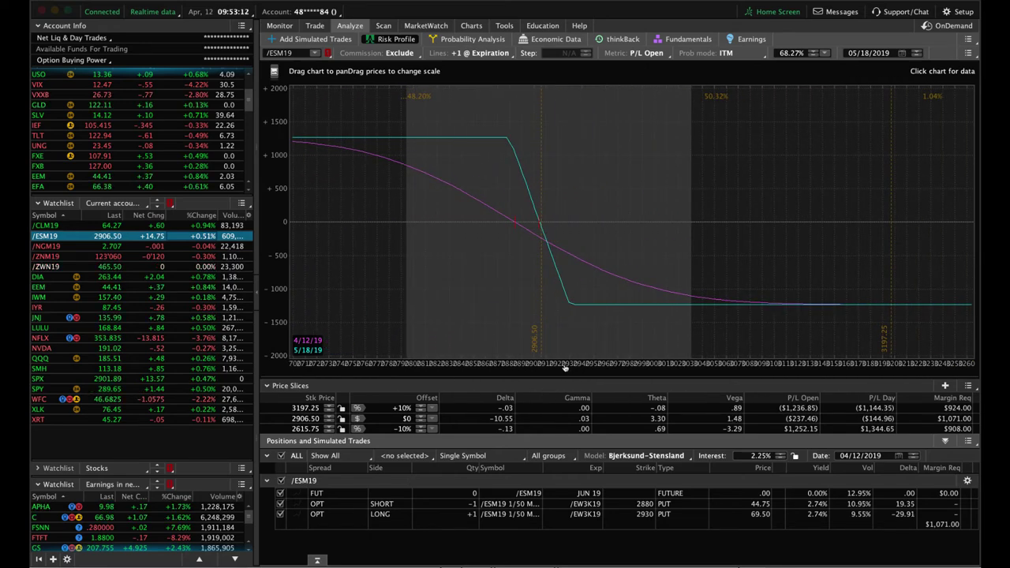
left_click_drag(565, 367, 864, 364)
left_click_drag(872, 229, 570, 234)
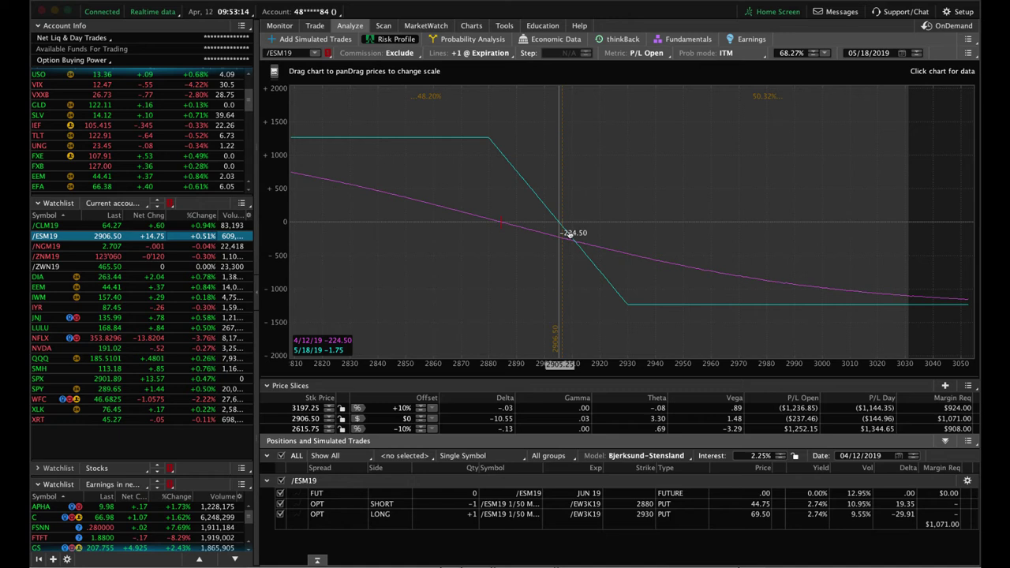
- Select DIA and reset its risk graph to the default view
left_click(205, 277)
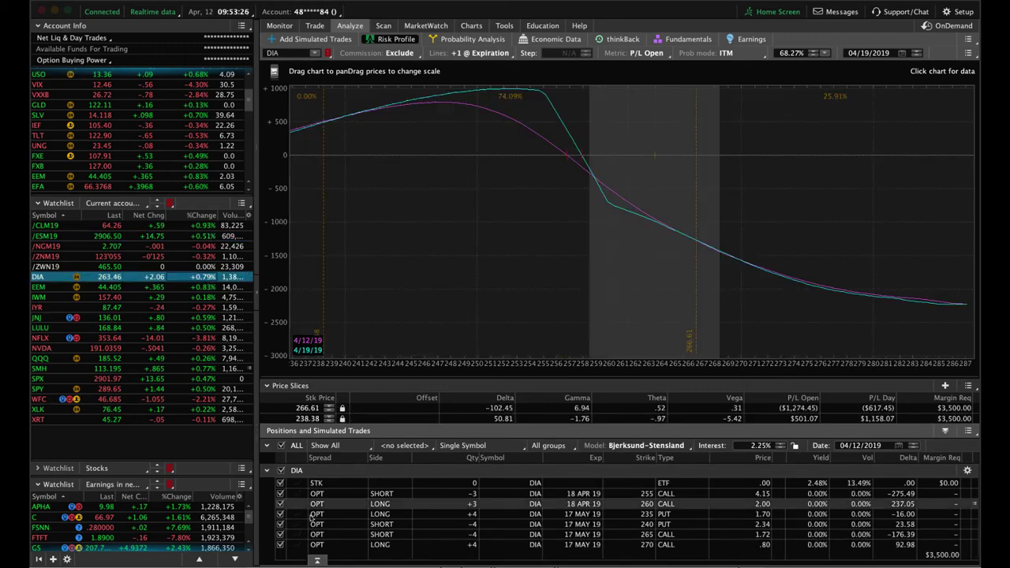
left_click(282, 515)
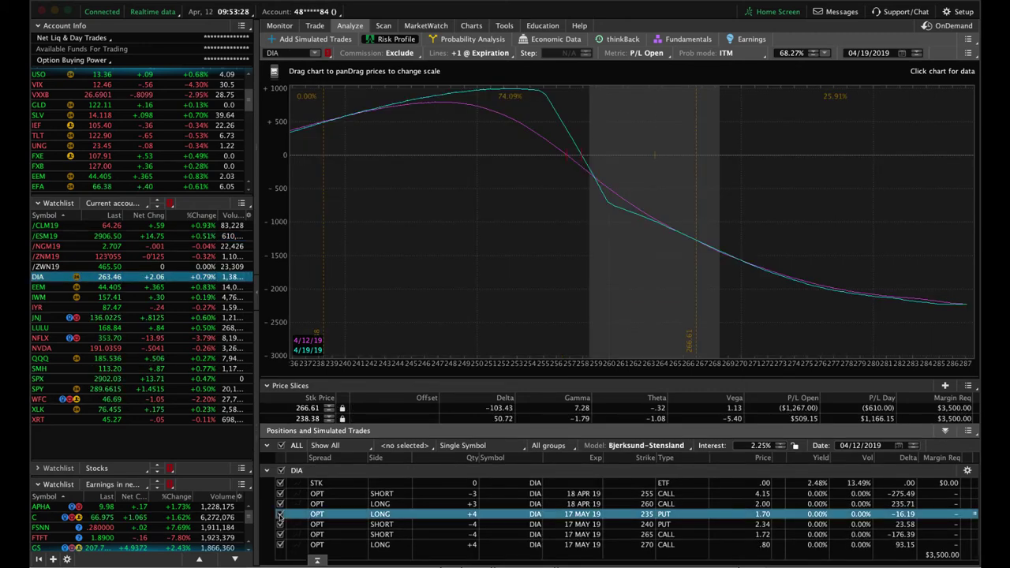
left_click(968, 39)
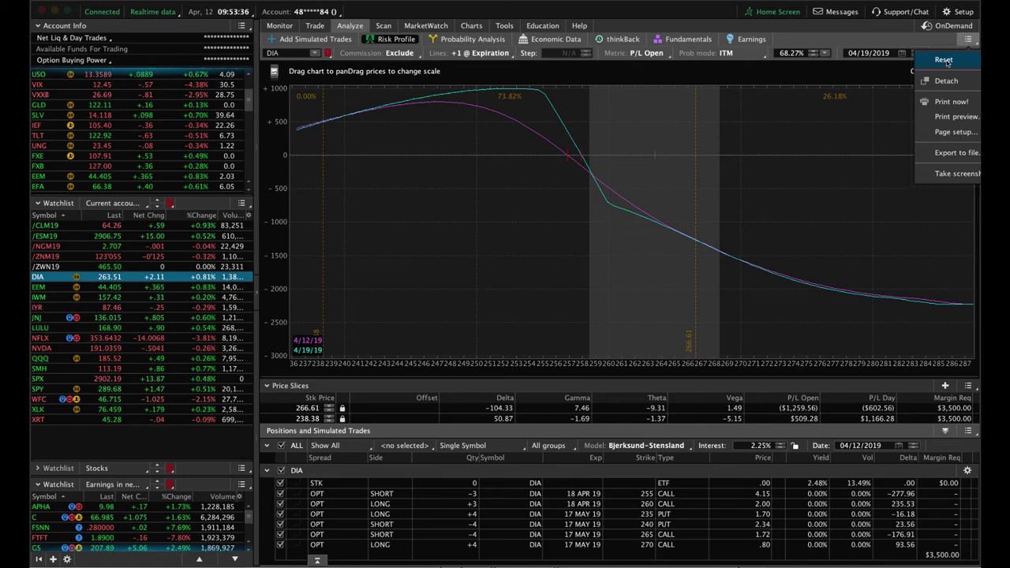
left_click(944, 59)
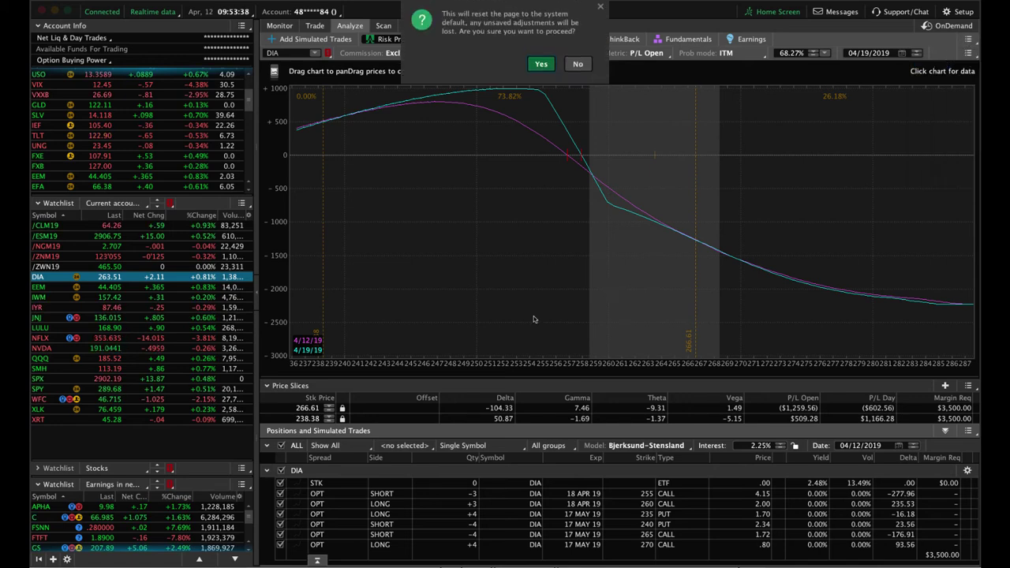
left_click(541, 65)
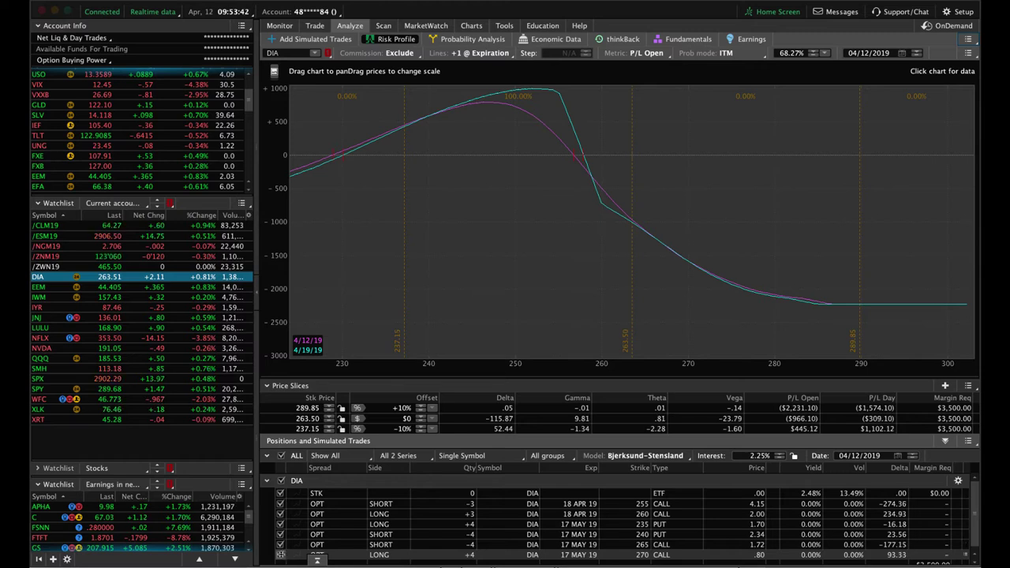
- Exclude the May 235/240 puts and 265/270 calls, then zoom the graph to 252–270
left_click(280, 554)
left_click(280, 545)
left_click(280, 534)
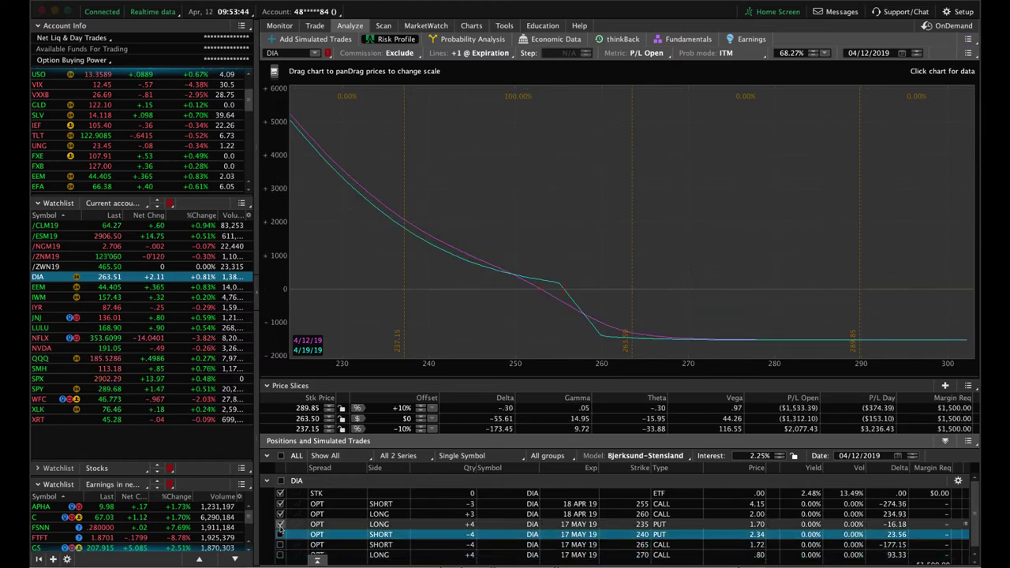
left_click(280, 524)
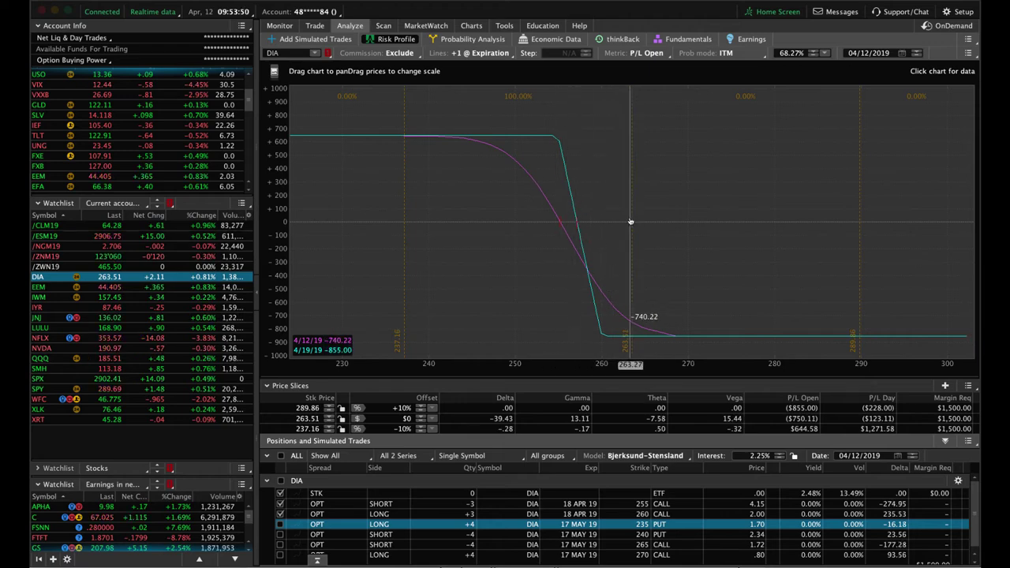
left_click_drag(407, 209, 150, 213)
left_click_drag(750, 364, 451, 331)
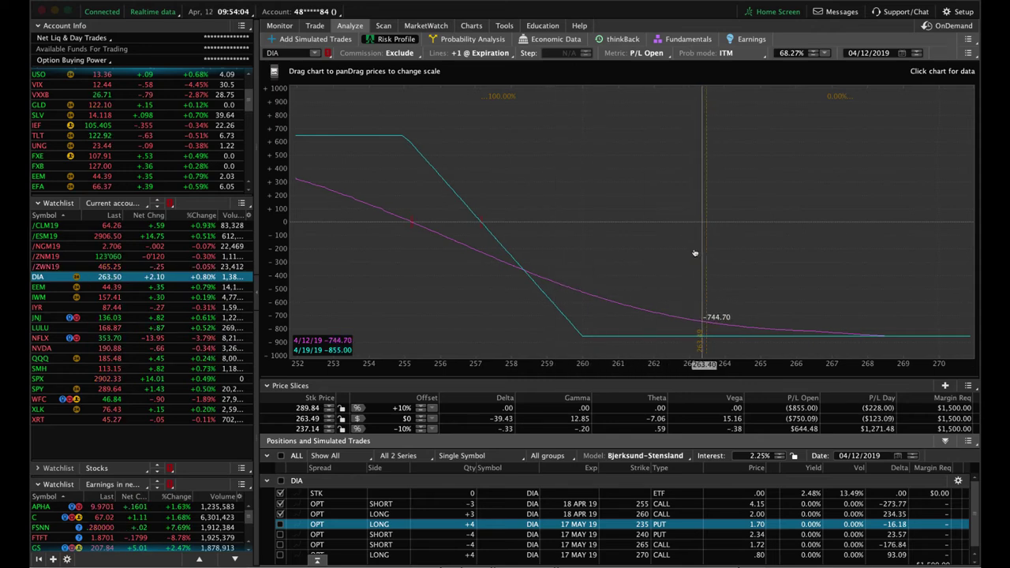
- Swap DIA's graph from the April 255/260 calls to the May 235/240 puts and 265/270 calls
left_click(280, 504)
left_click(280, 514)
left_click(280, 524)
left_click(280, 535)
left_click(280, 544)
left_click(280, 554)
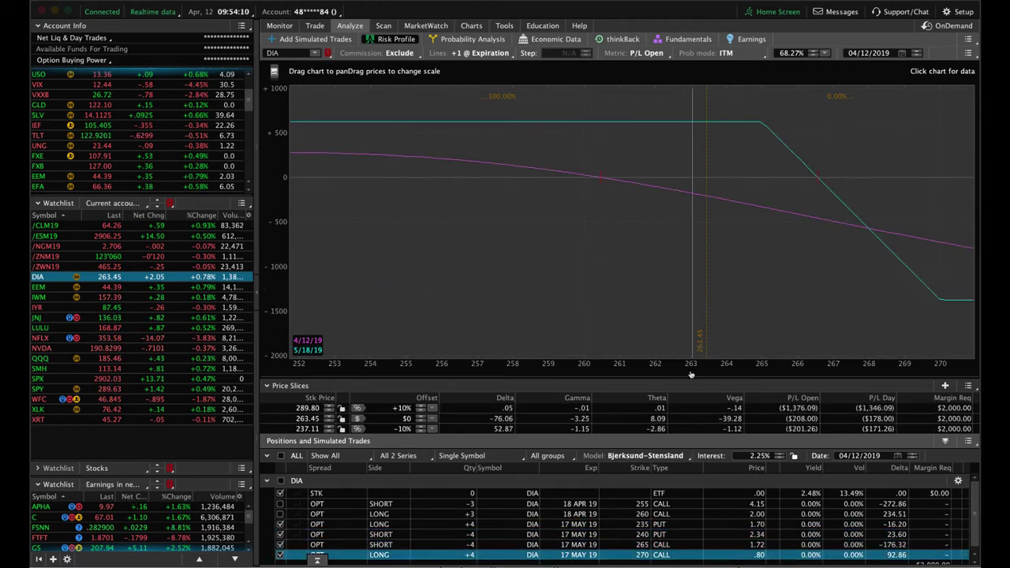
- View the May condor across 230–290, then bring up EEM's 41/45 call spread
left_click_drag(691, 364, 514, 363)
left_click_drag(465, 318, 725, 307)
left_click_drag(803, 380, 569, 371)
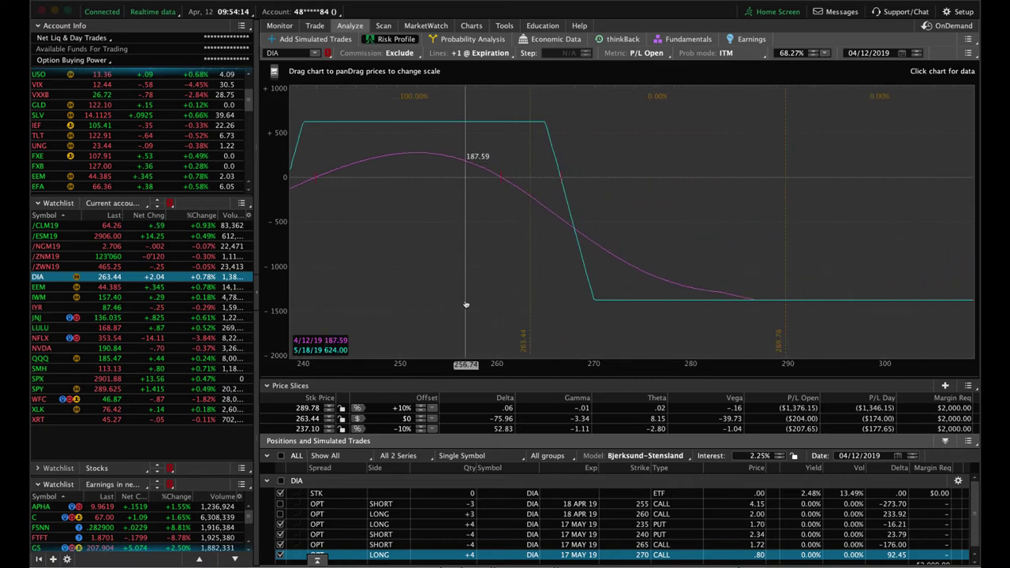
left_click_drag(578, 302, 697, 302)
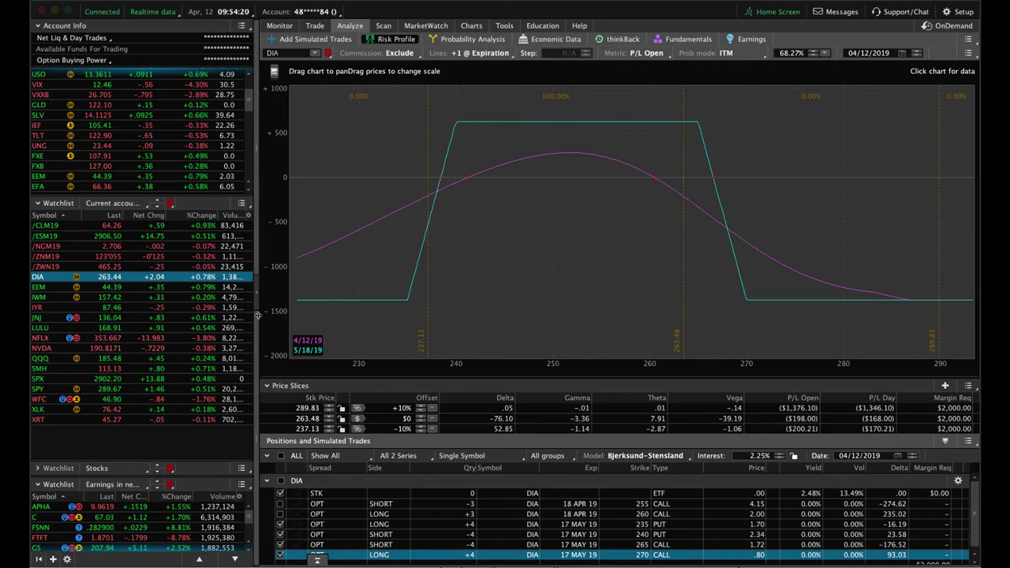
left_click(206, 290)
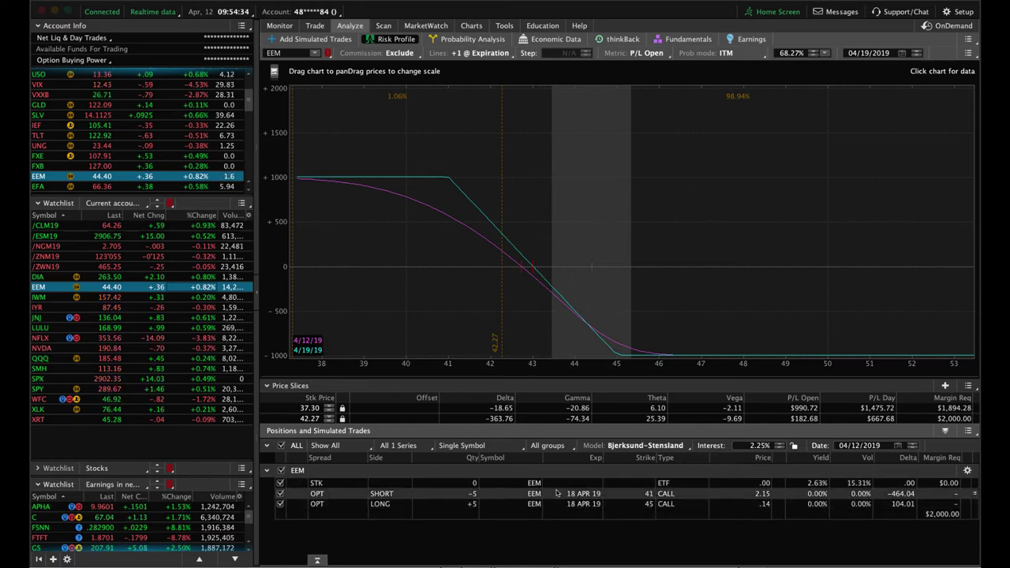
- Review IWM's risk profile, then show JNJ's long April 137 straddle
left_click(207, 300)
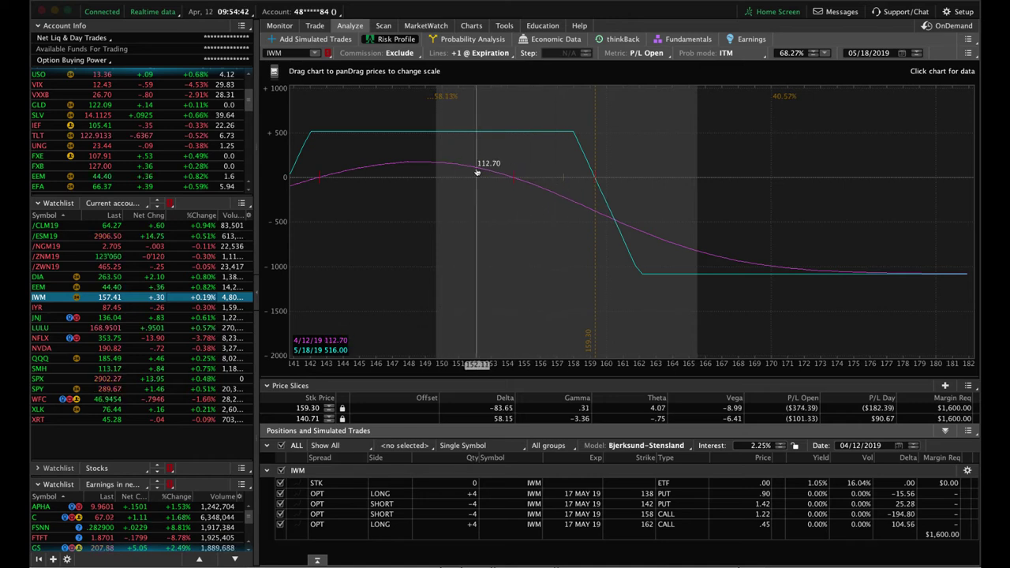
left_click(205, 318)
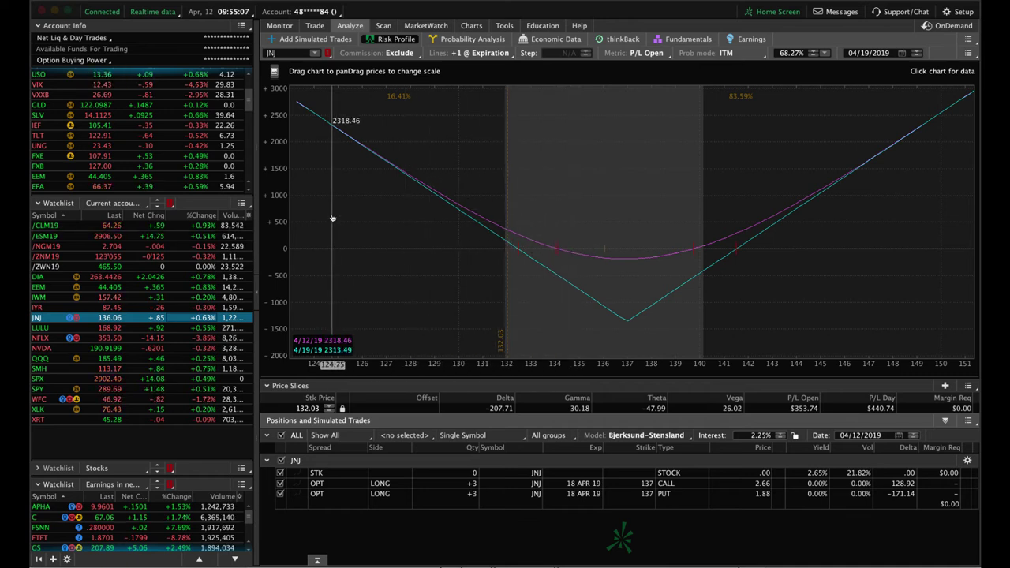
mouse_move(69, 320)
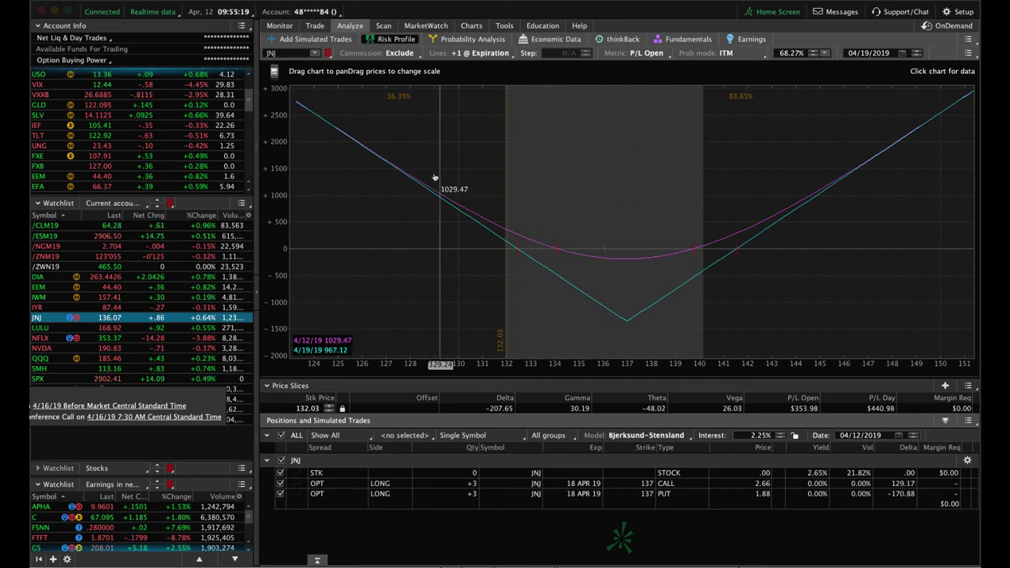
- Review JNJ's and LULU's daily charts, then show LULU's 155/170 call spread risk profile
left_click(471, 25)
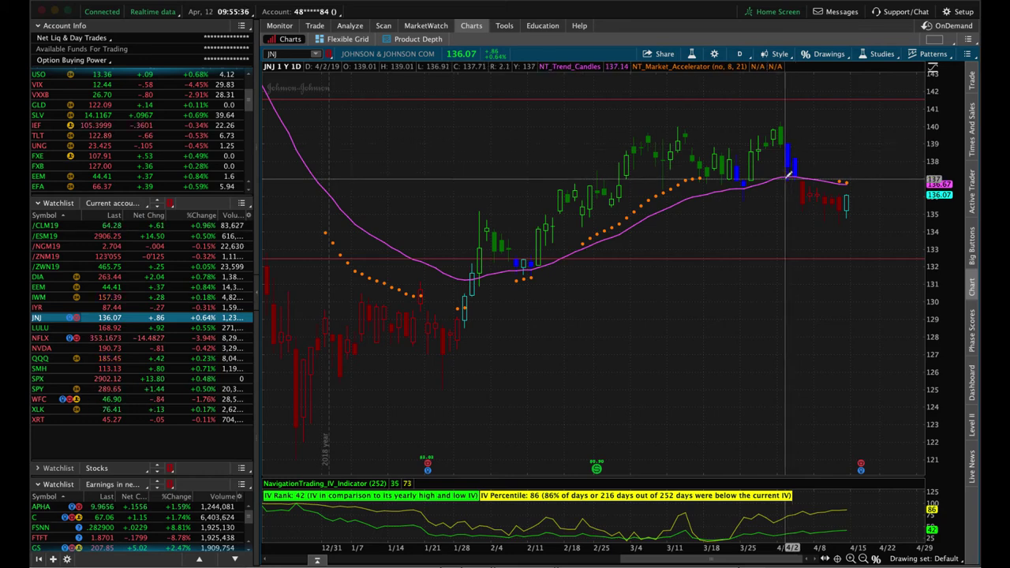
left_click(210, 329)
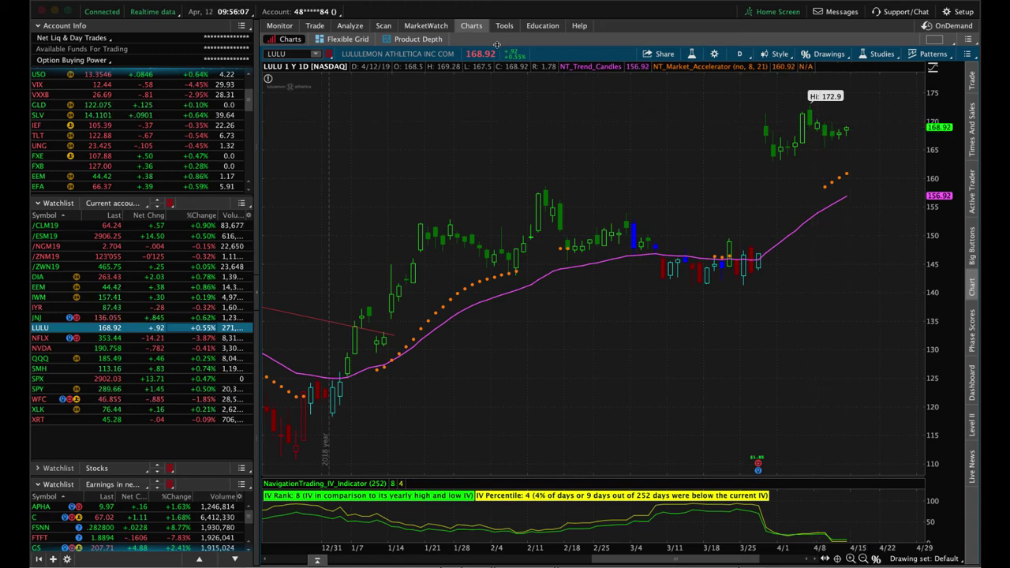
left_click(349, 25)
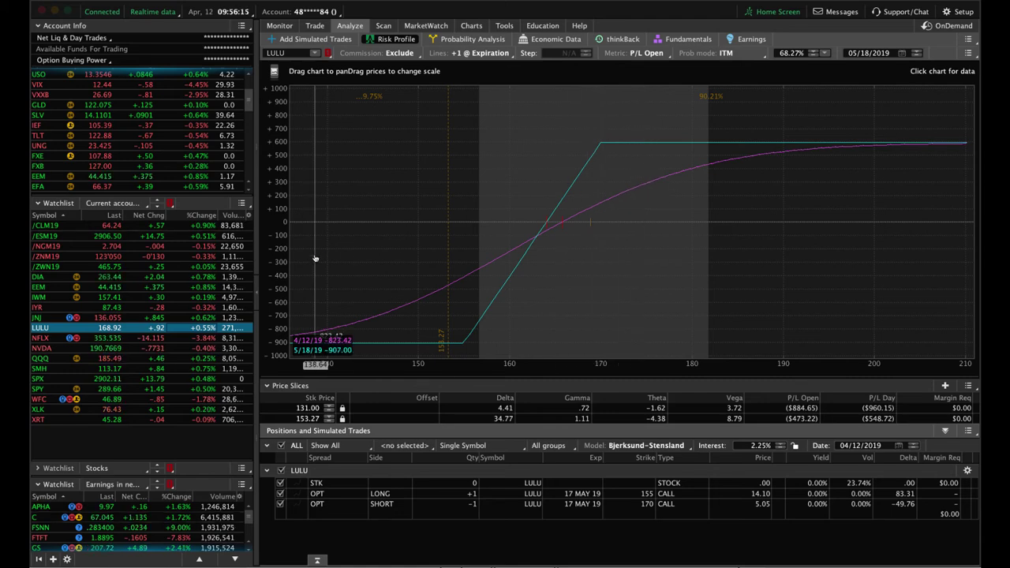
- Review NFLX's risk profile and price chart, then chart NVDA daily near 190.75
left_click(45, 338)
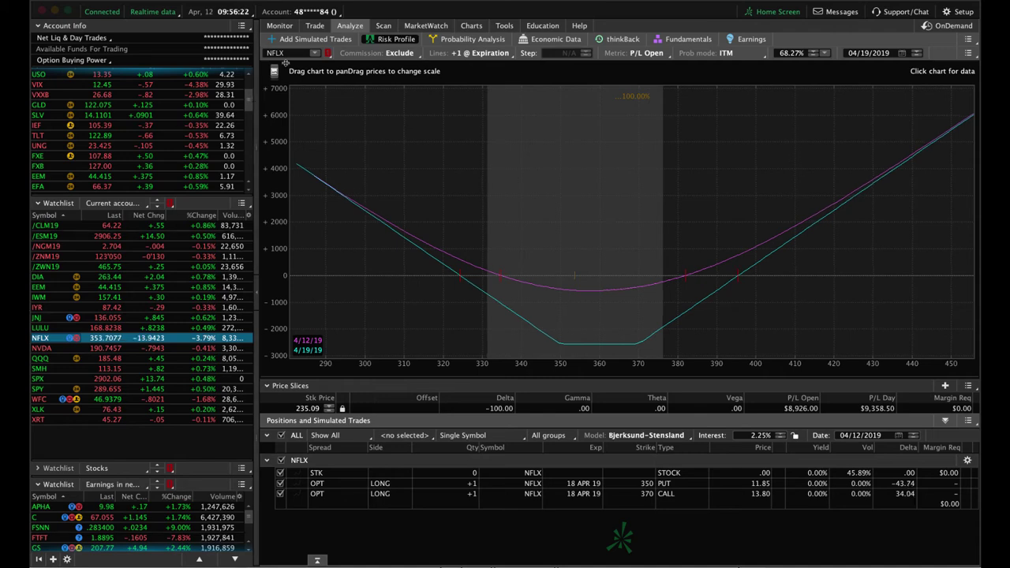
left_click(471, 25)
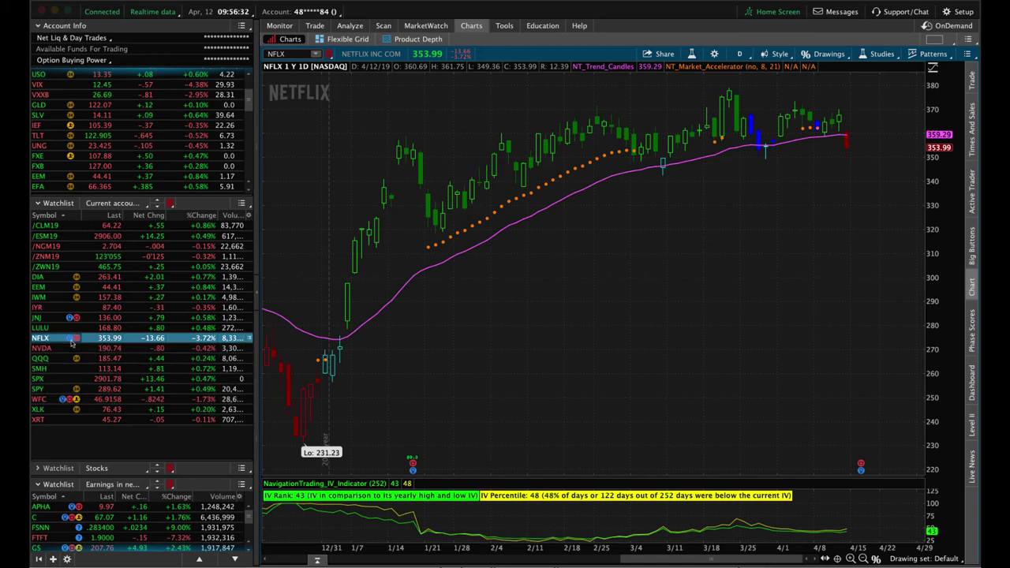
mouse_move(72, 339)
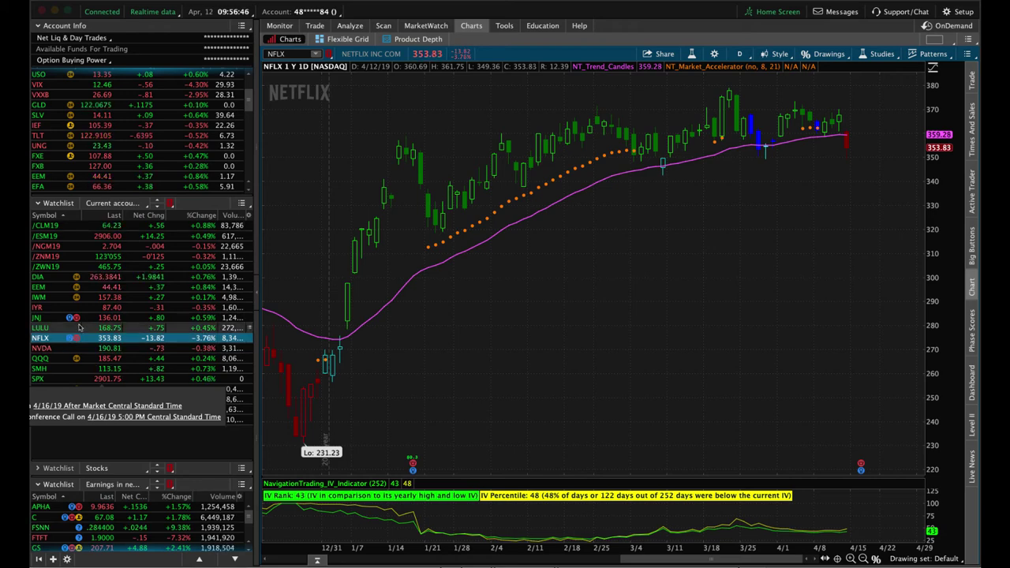
left_click(75, 348)
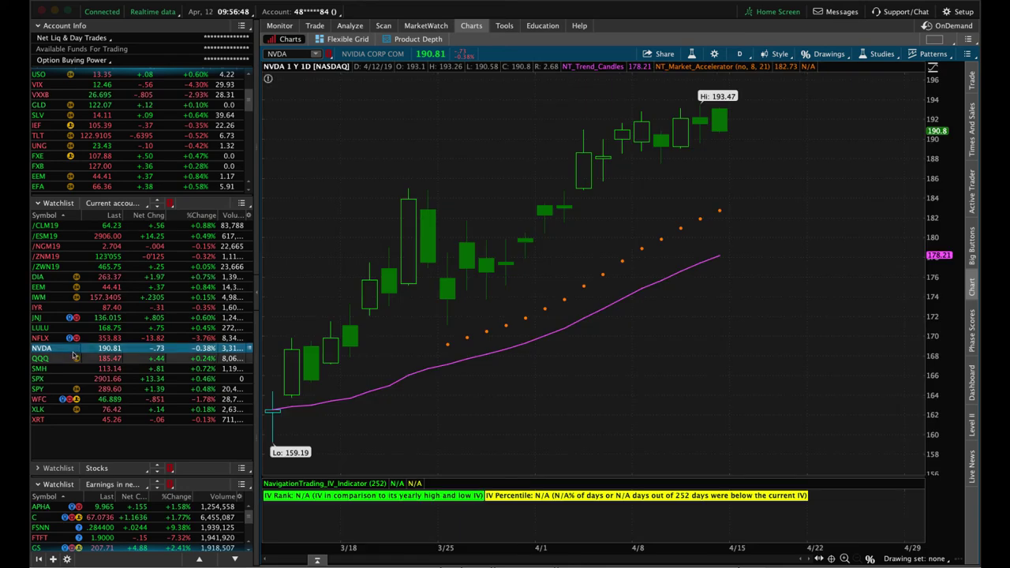
- Review NVDA's and QQQ's risk profiles, then move down to SMH's short position
left_click(354, 26)
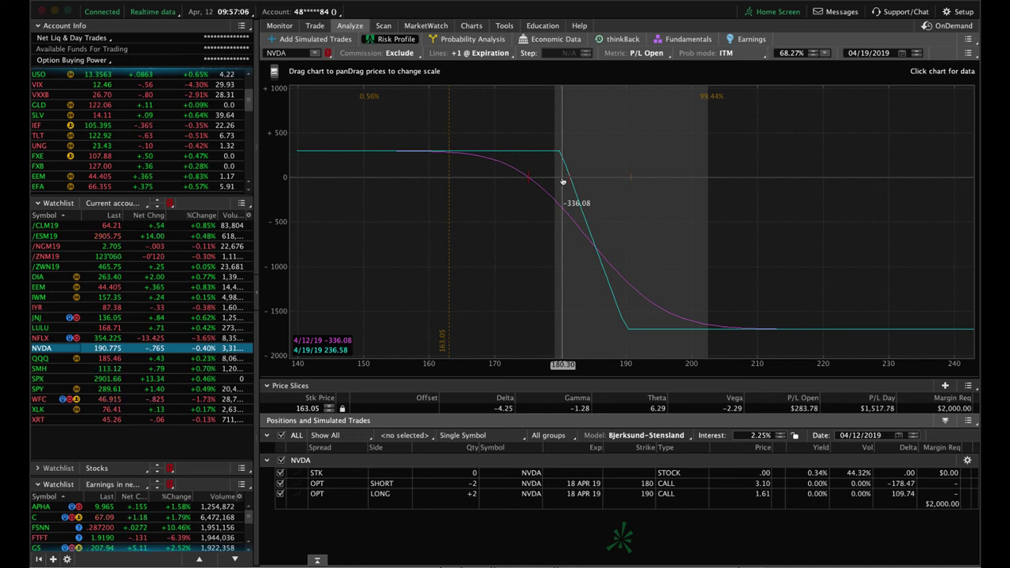
left_click(188, 359)
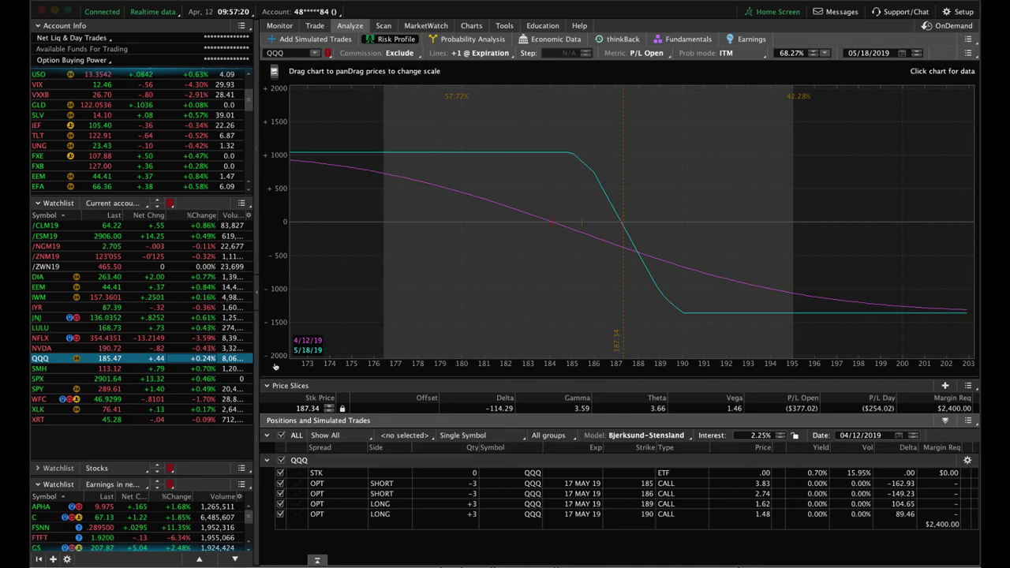
key("Down")
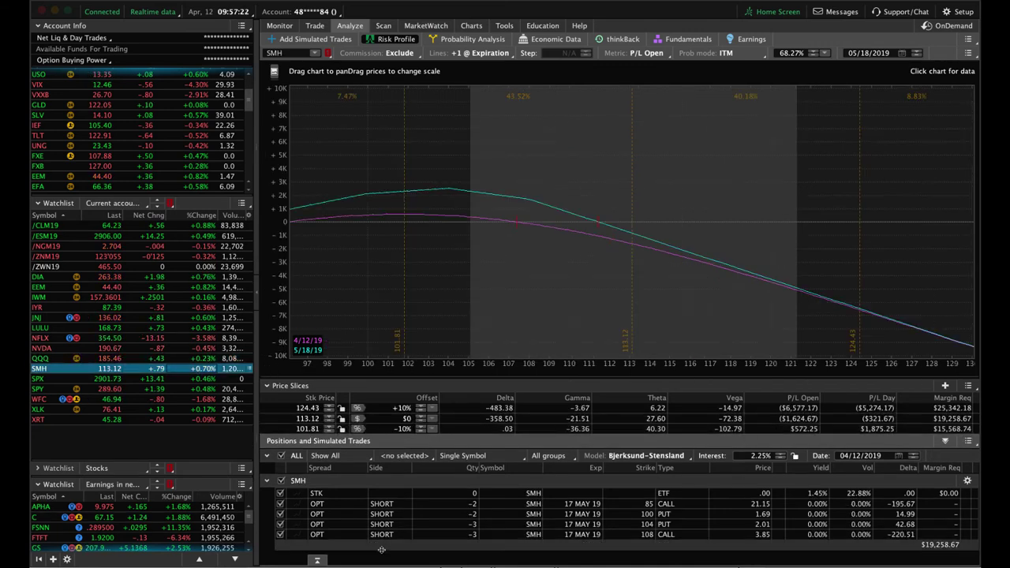
- Graph SMH without the 104 put and 108 call, panned toward lower prices
left_click(280, 524)
left_click(280, 534)
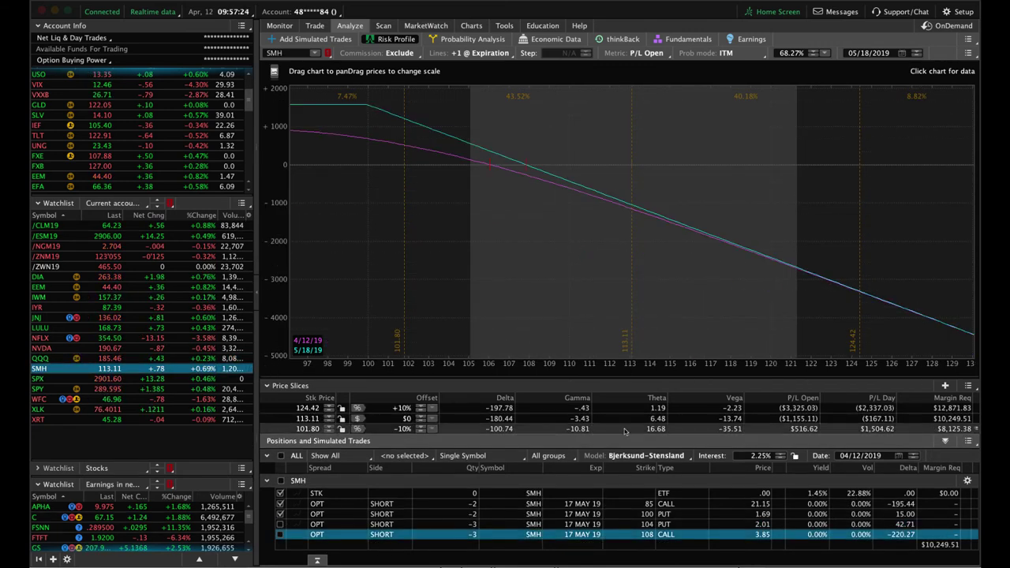
left_click_drag(634, 315, 839, 315)
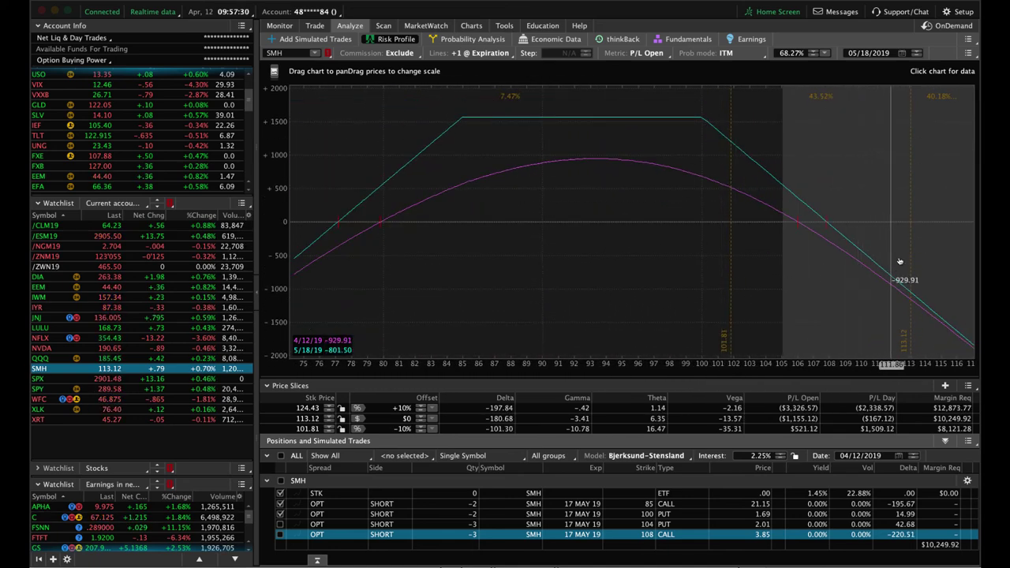
- Isolate SMH's 104 put and 108 call legs, then show SPY's call spread risk profile
left_click(281, 504)
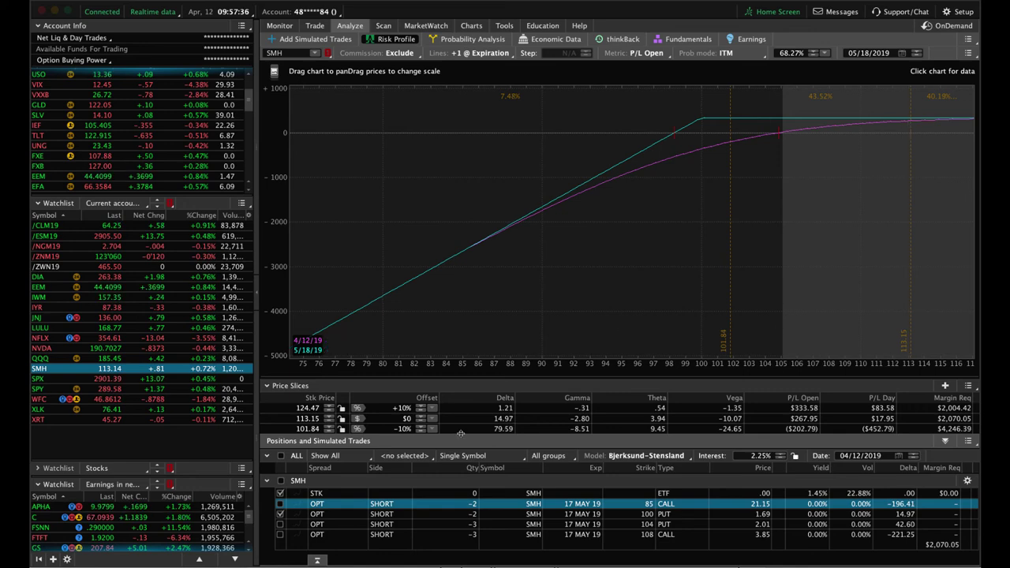
left_click(280, 514)
left_click(281, 524)
left_click(280, 535)
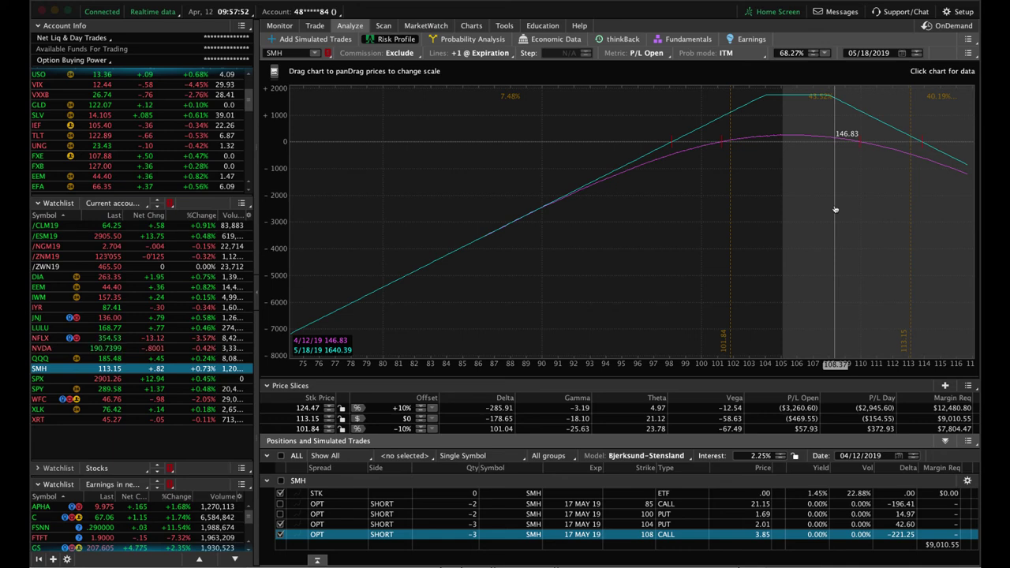
left_click(210, 389)
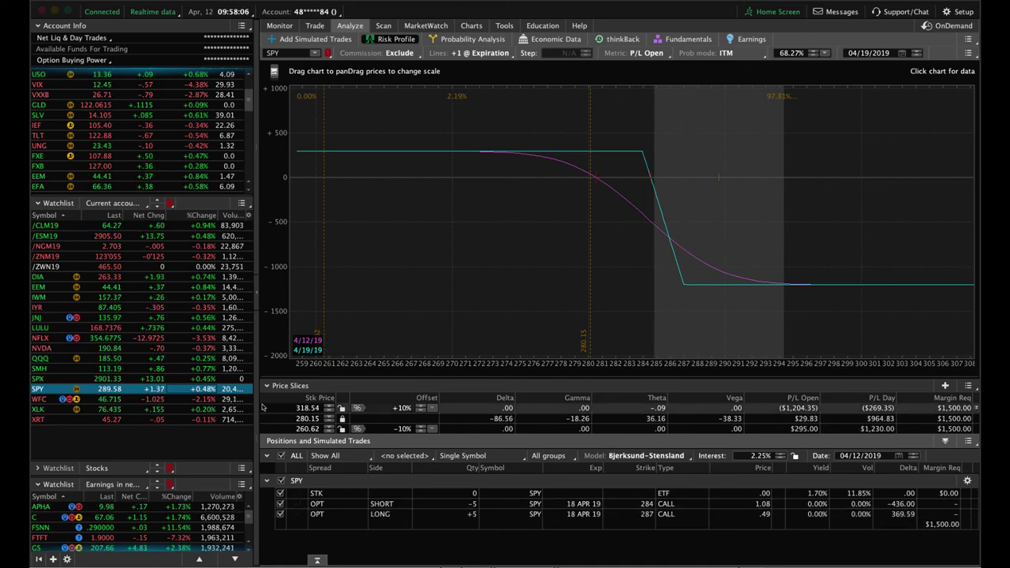
- Check the XLK put spread's P/L near 66 and 76.51, then load XRT's short 41/44 risk profile
left_click(202, 410)
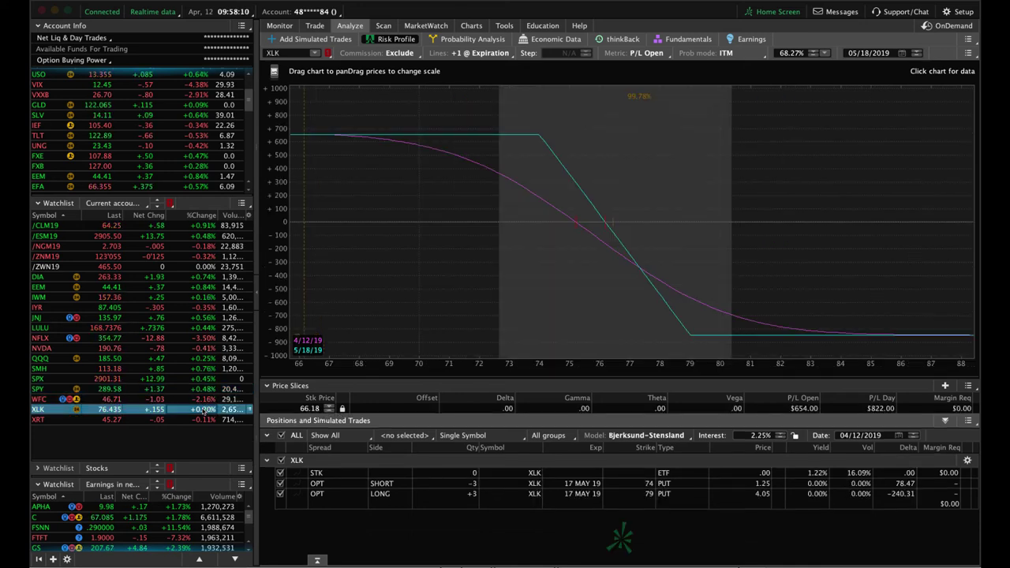
left_click(335, 351)
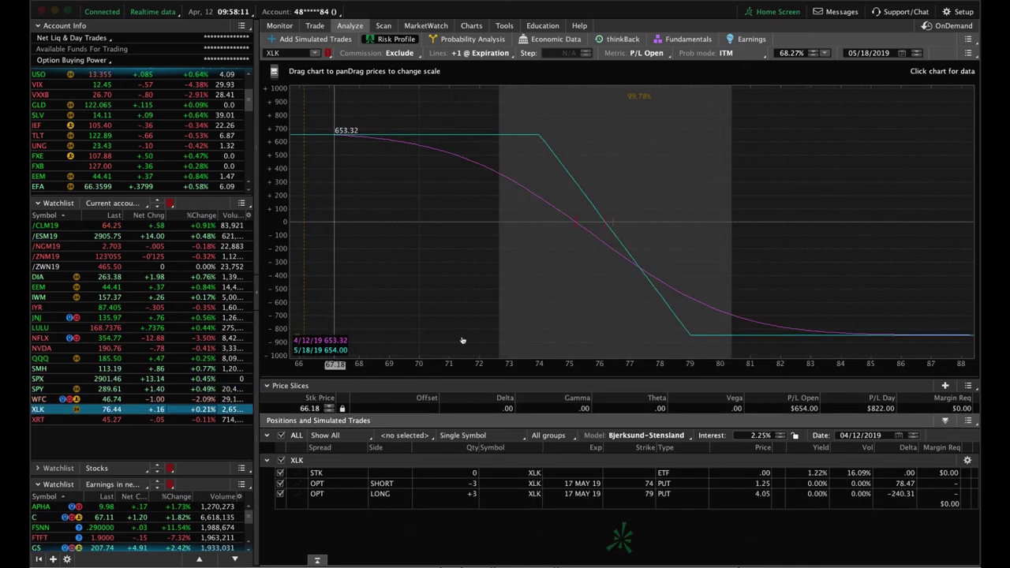
left_click(615, 244)
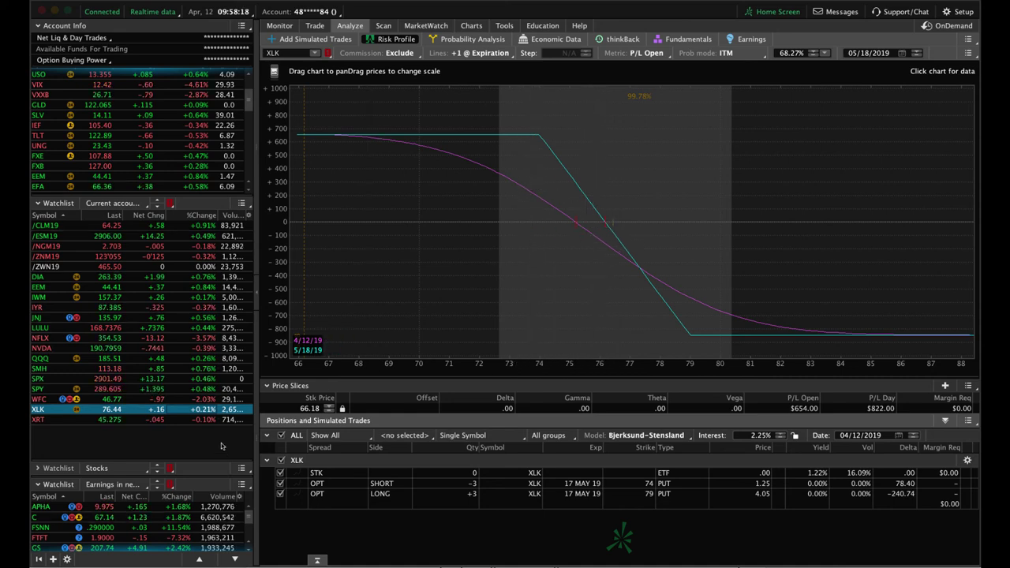
left_click(204, 421)
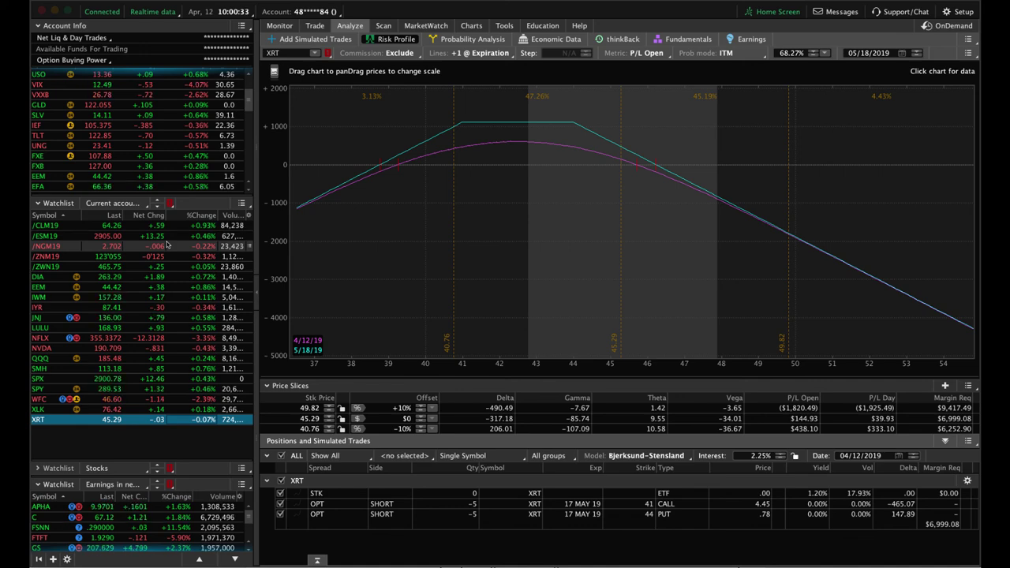
- Load the /ESM19 futures 2880/2930 put spread from the watchlist into the risk profile
left_click(169, 235)
- Show the /ESM19 daily price chart, zoomed out to span several months of candles
left_click(471, 25)
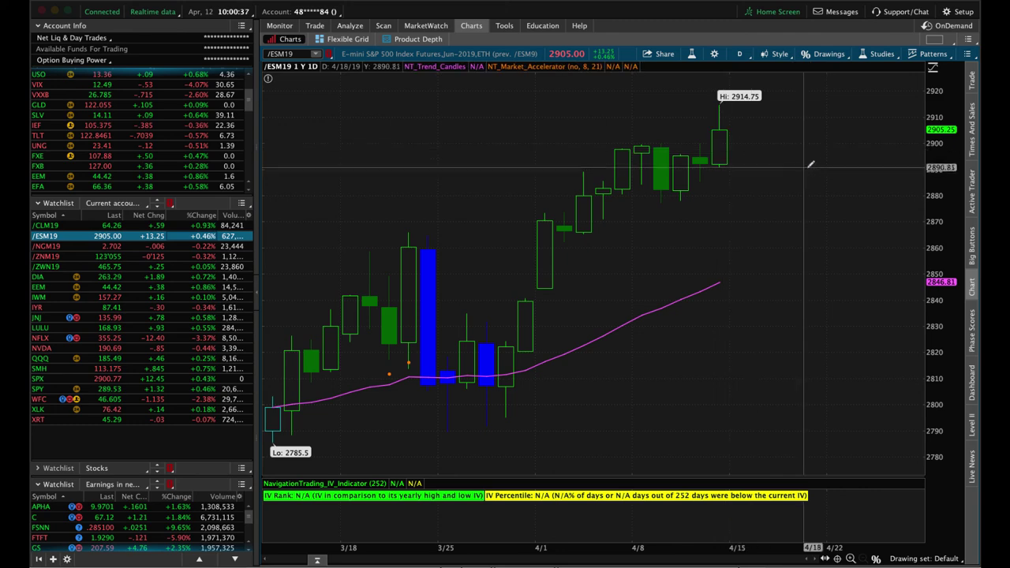
scroll(813, 165, "down", 3)
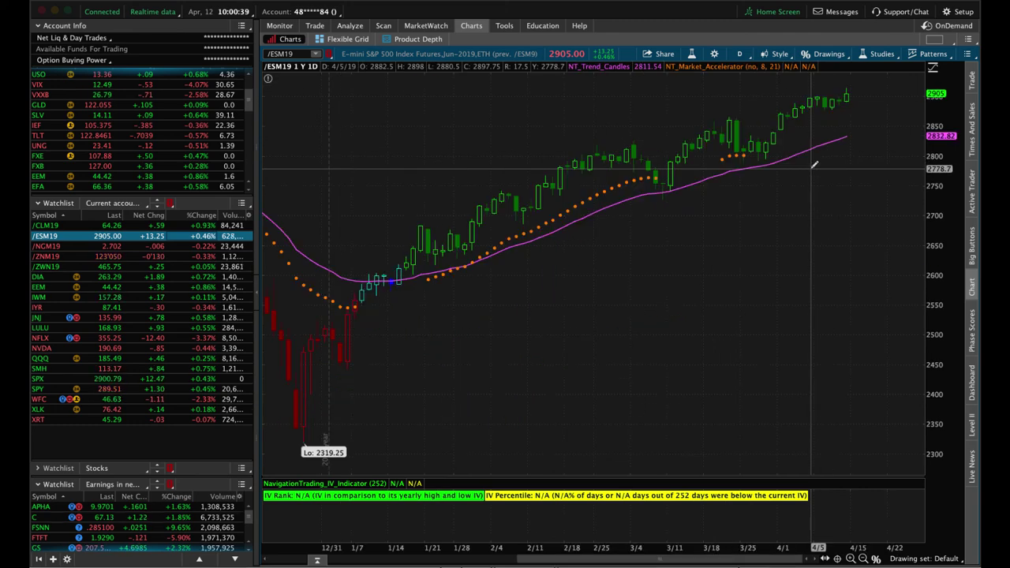